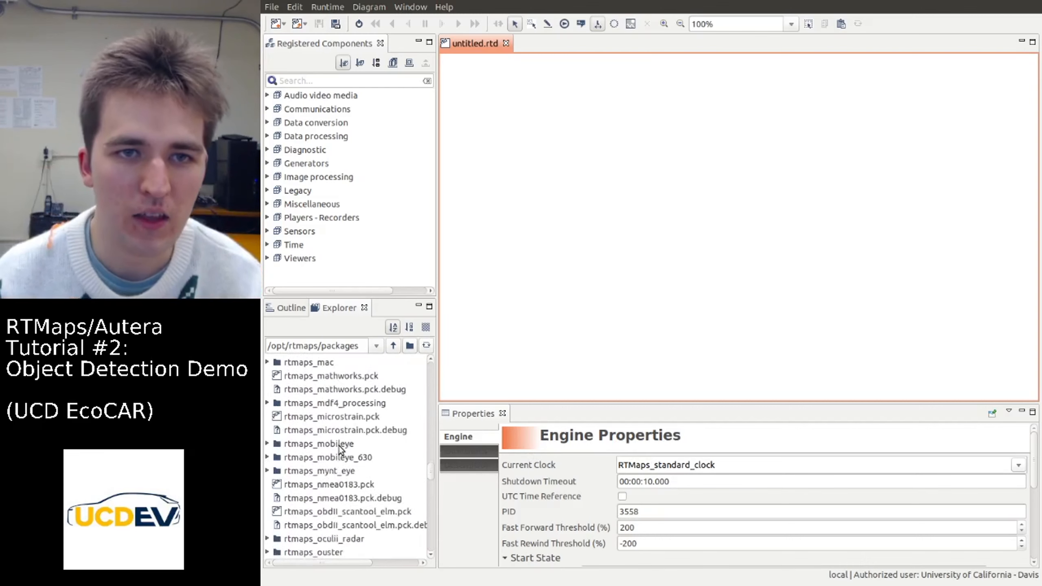
# Register the rtmaps_image_processing_opencv.pck package from /opt/rtmaps/packages and expand its component list
pyautogui.scroll(-6, 340, 450)
pyautogui.scroll(-4, 340, 451)
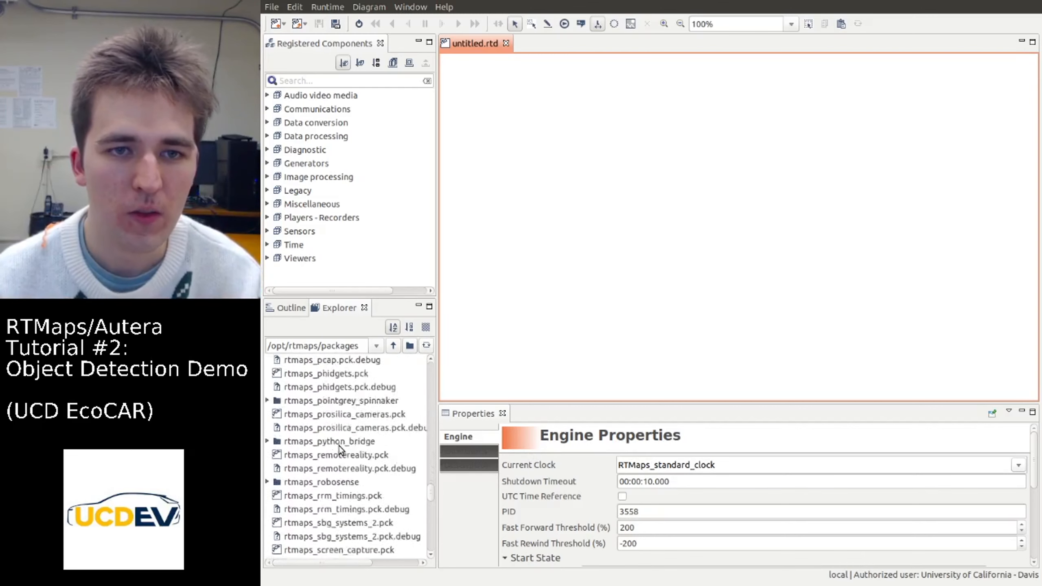
pyautogui.scroll(9, 340, 451)
pyautogui.scroll(3, 340, 450)
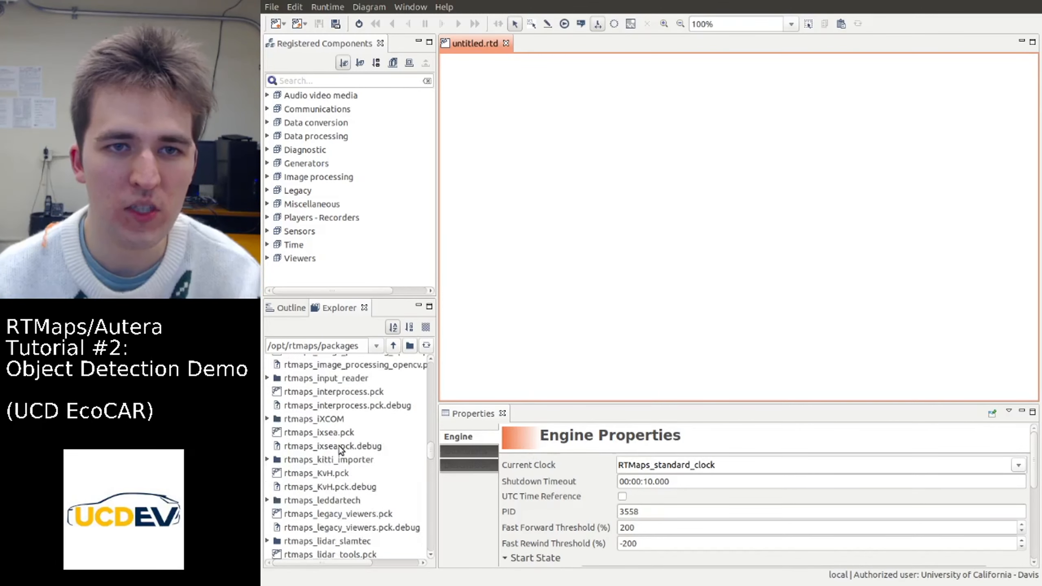
pyautogui.scroll(1, 340, 450)
pyautogui.moveTo(353, 438); pyautogui.dragTo(314, 272)
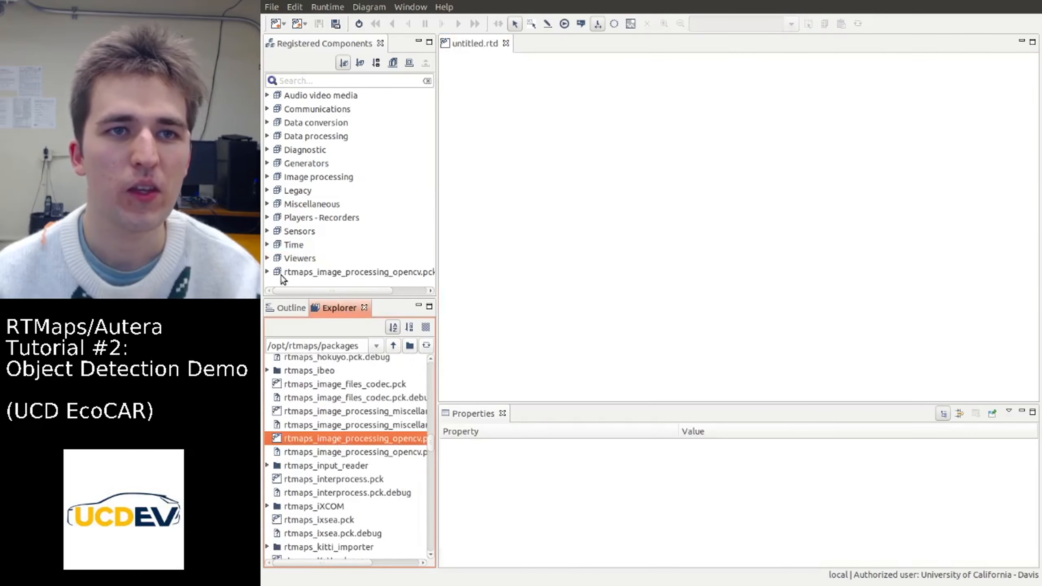
pyautogui.scroll(-4, 308, 196)
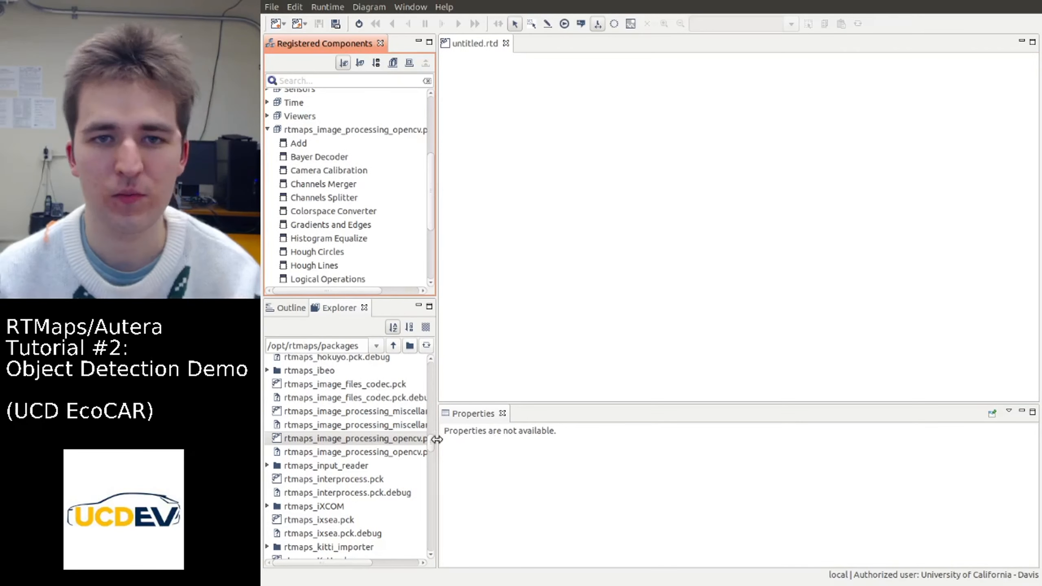
# Register the rtmaps_video4linux.pck package from the packages folder and expand it among the registered components
pyautogui.moveTo(431, 438); pyautogui.dragTo(440, 535)
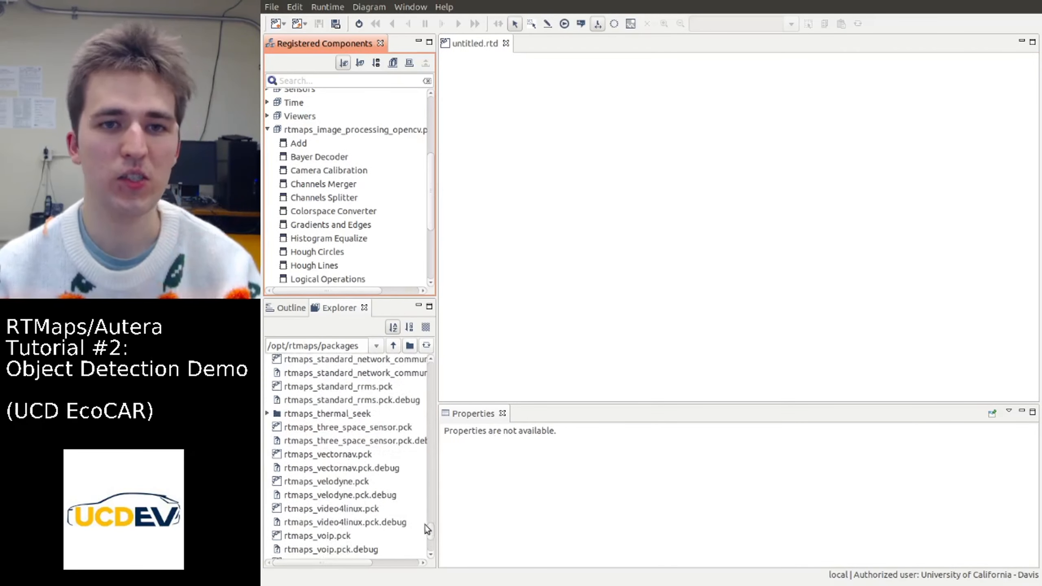
pyautogui.scroll(-2, 387, 494)
pyautogui.click(331, 422)
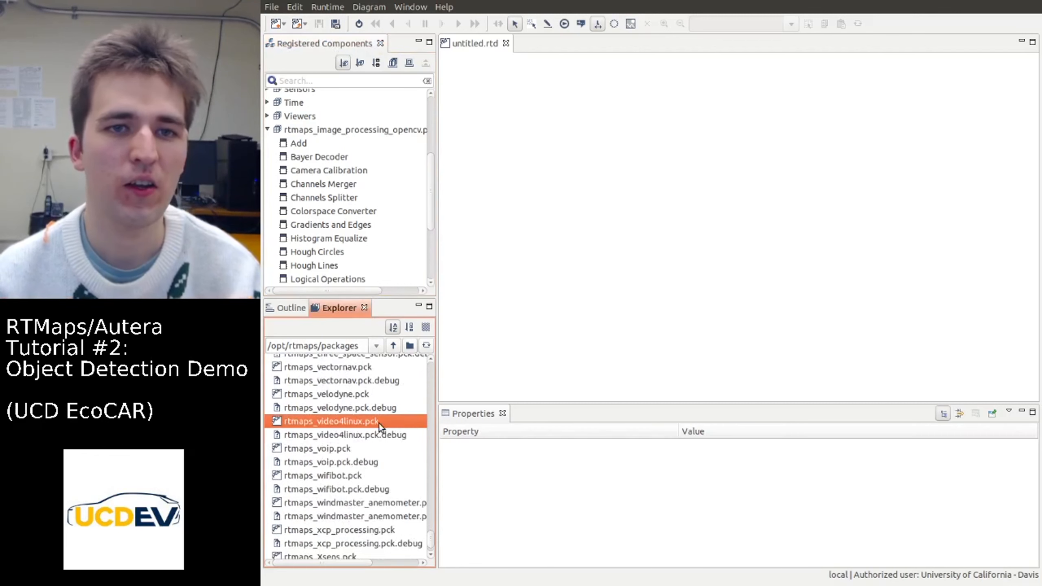
pyautogui.scroll(-5, 337, 246)
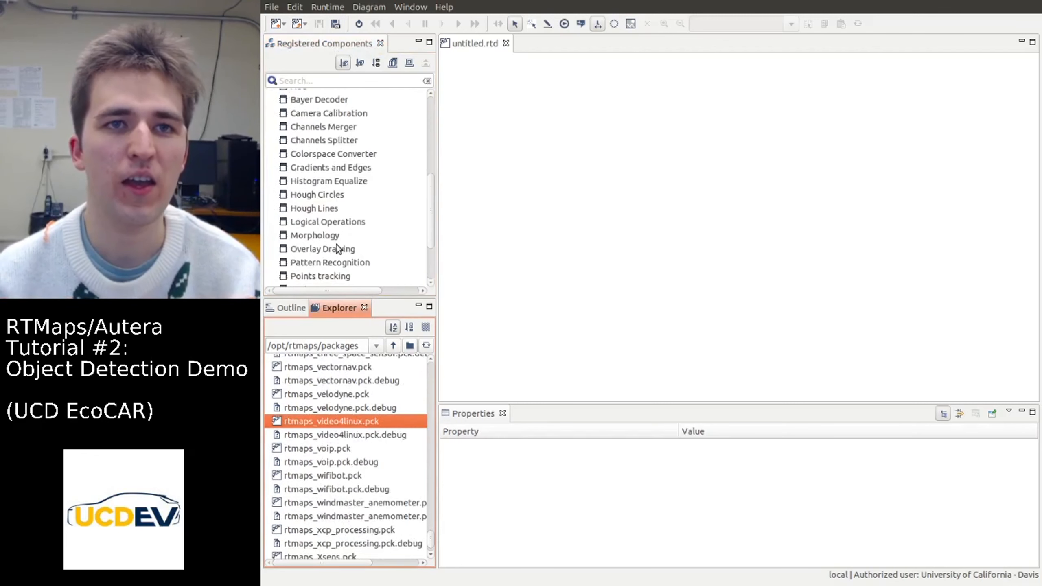
pyautogui.click(267, 281)
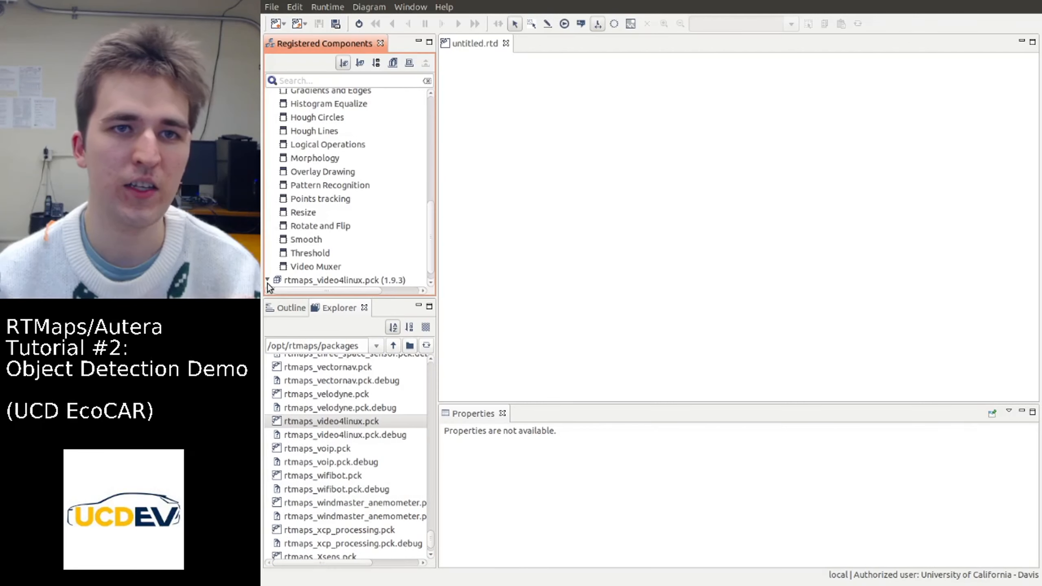
# Place a Video For Linux component in the upper part of the empty diagram
pyautogui.scroll(-1, 296, 256)
pyautogui.click(324, 281)
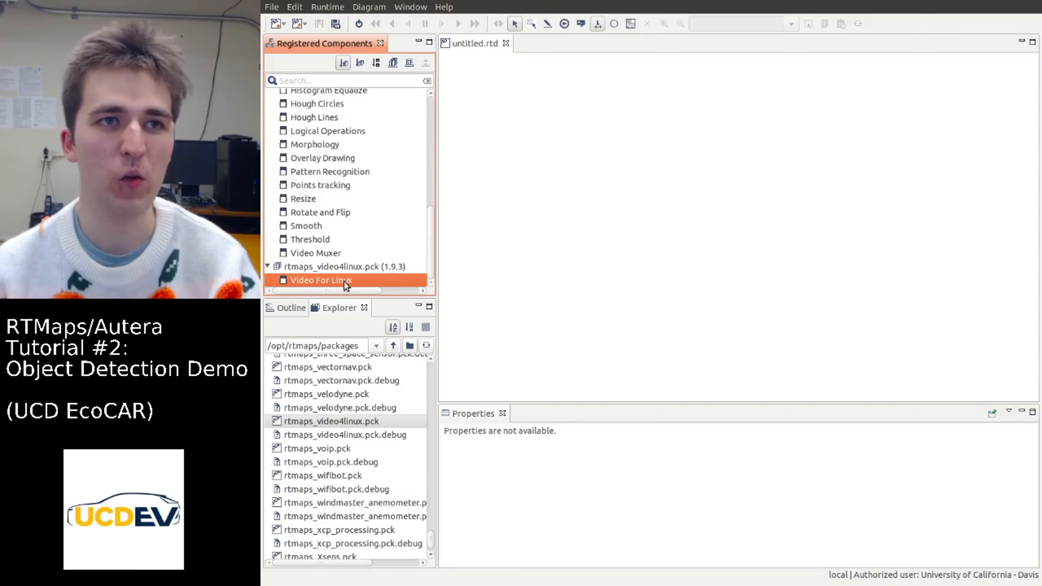
pyautogui.moveTo(349, 282); pyautogui.dragTo(566, 145)
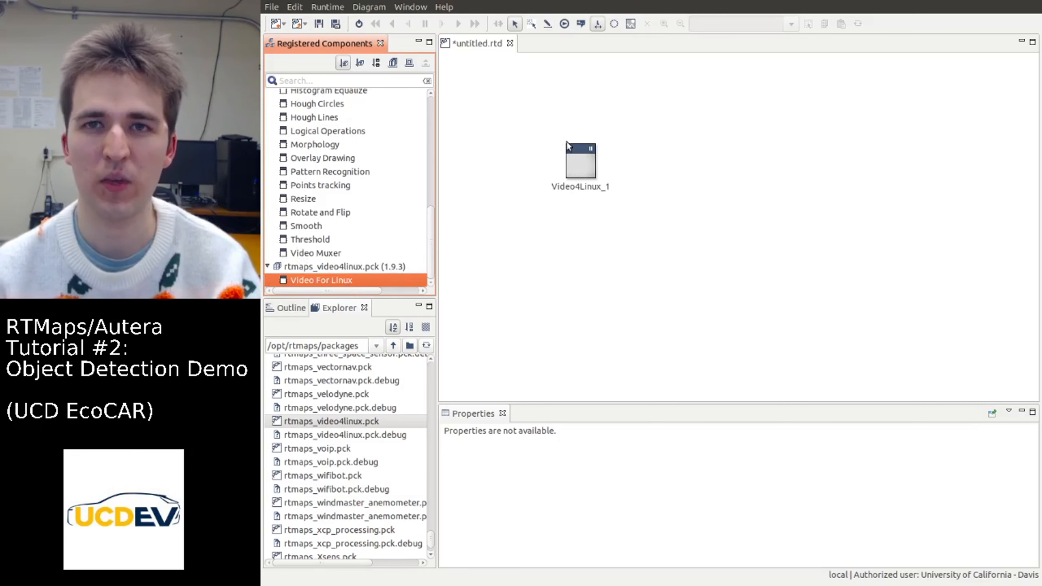
pyautogui.click(693, 239)
# Configure the Video4Linux component to use device 0: HD Pro Webcam C920 with the MJPG format
pyautogui.click(580, 162)
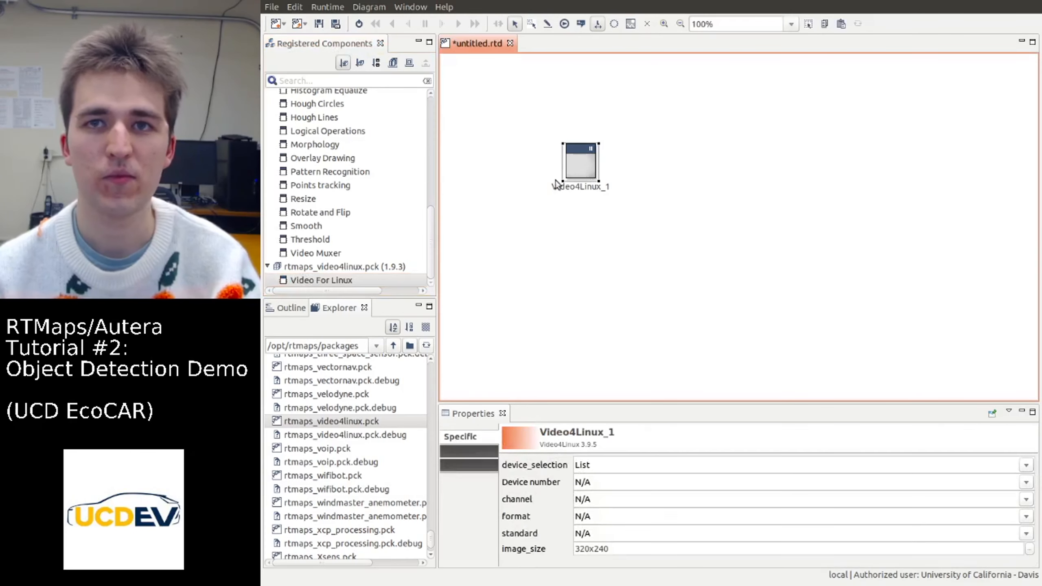
pyautogui.click(1025, 467)
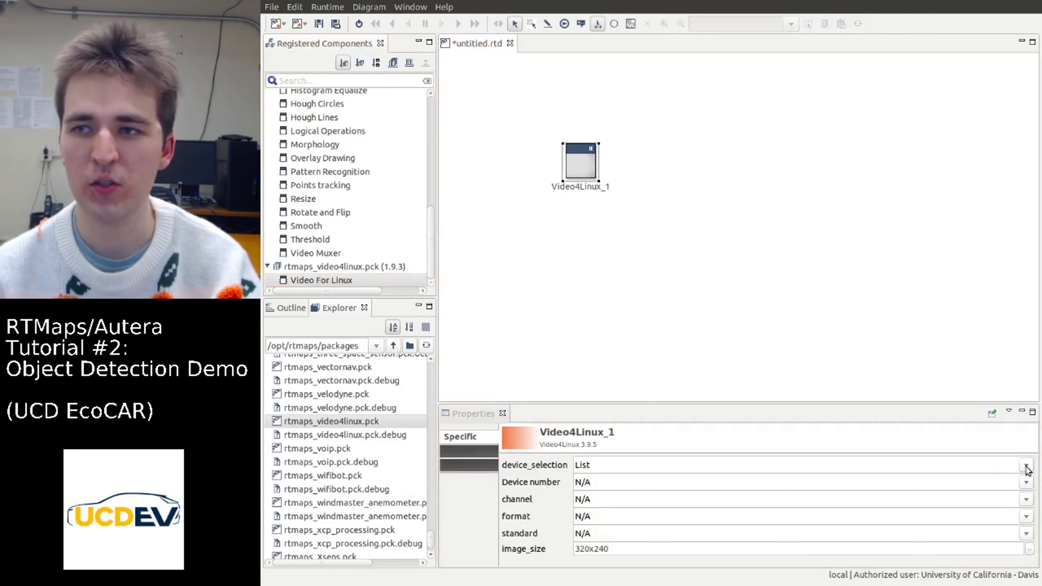
pyautogui.click(1022, 482)
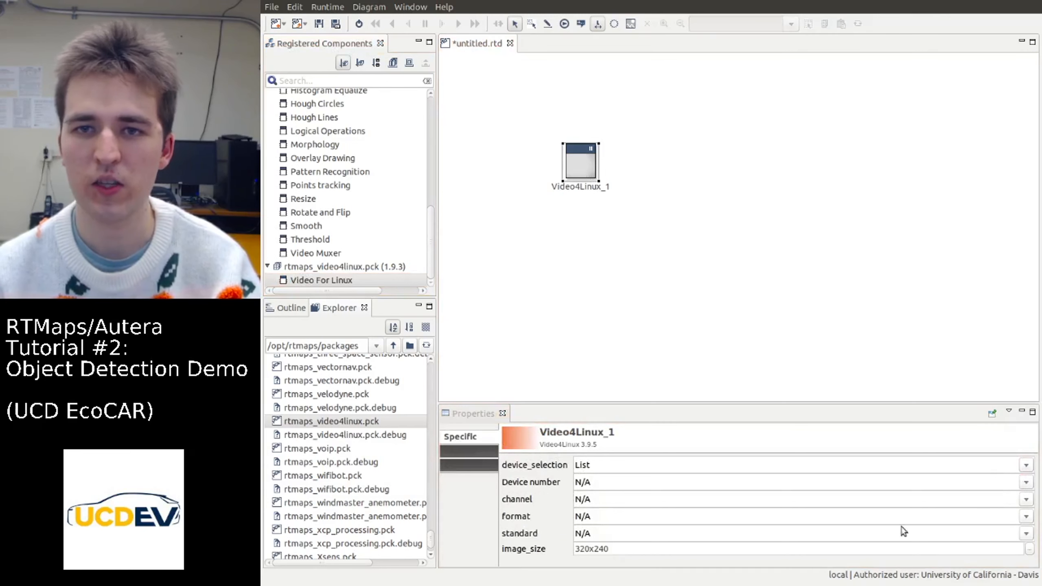
pyautogui.click(592, 516)
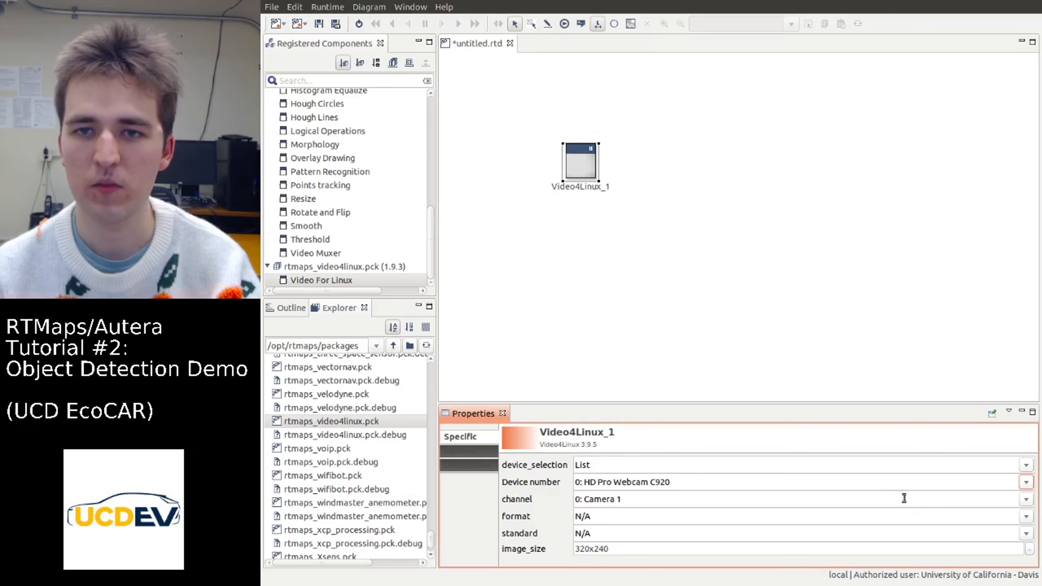
pyautogui.click(1024, 523)
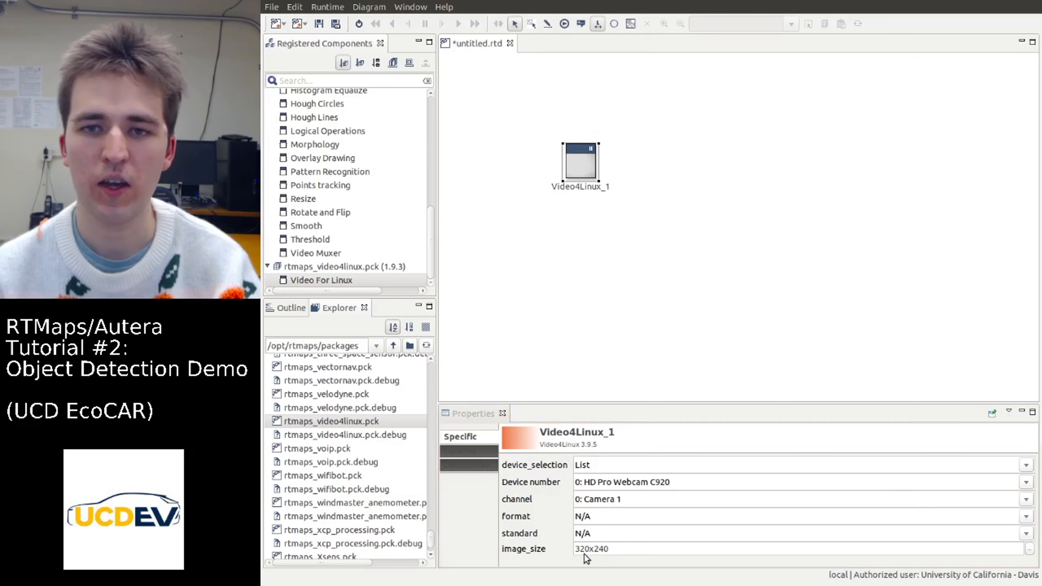
pyautogui.click(443, 222)
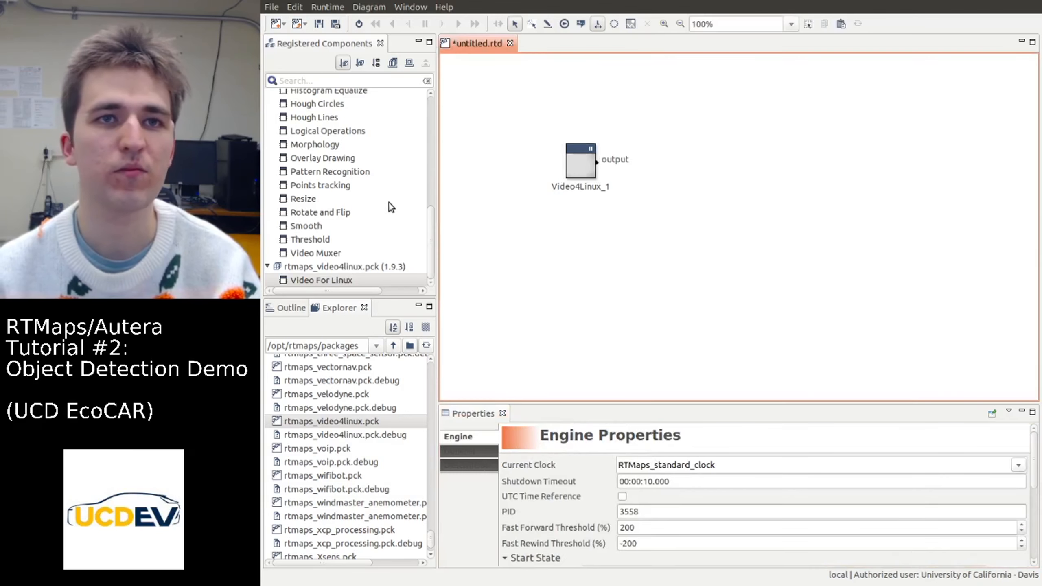
# Place an Image Viewer to the right of the Video4Linux component and connect the Video4Linux output to the viewer's input
pyautogui.scroll(5, 389, 202)
pyautogui.click(267, 224)
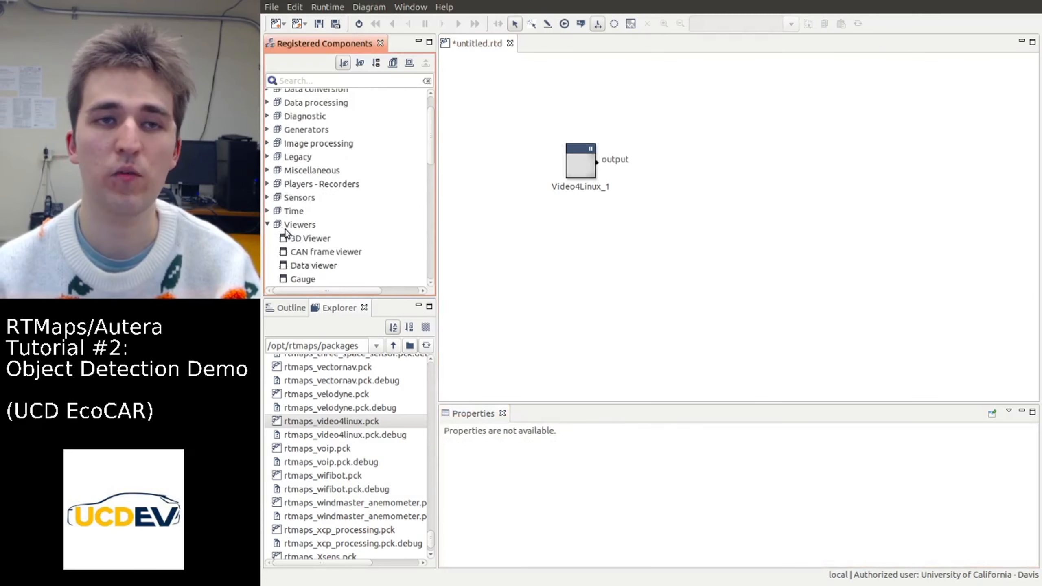
pyautogui.scroll(-2, 292, 232)
pyautogui.click(322, 237)
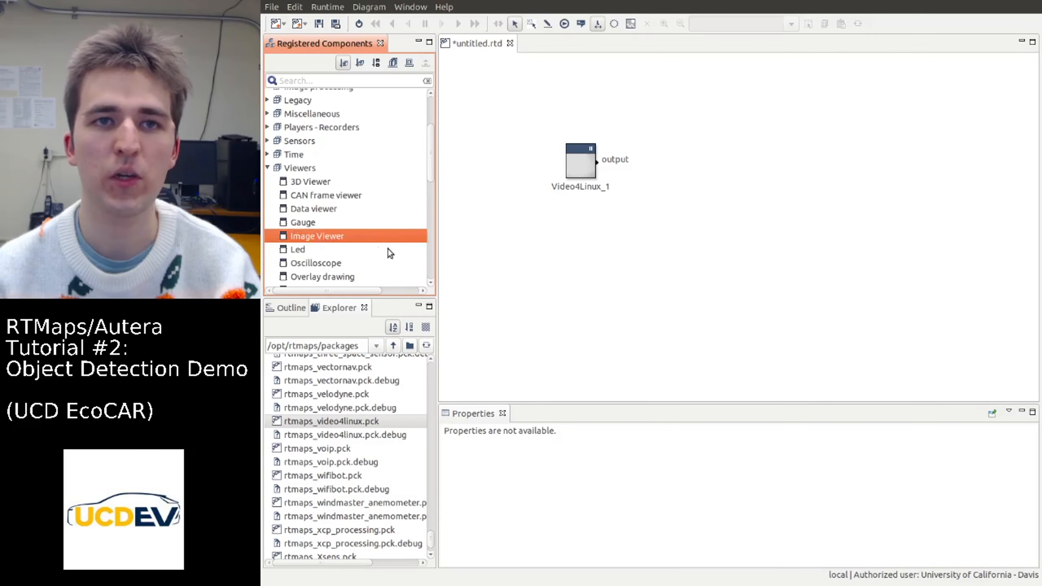
pyautogui.moveTo(371, 241); pyautogui.dragTo(831, 163)
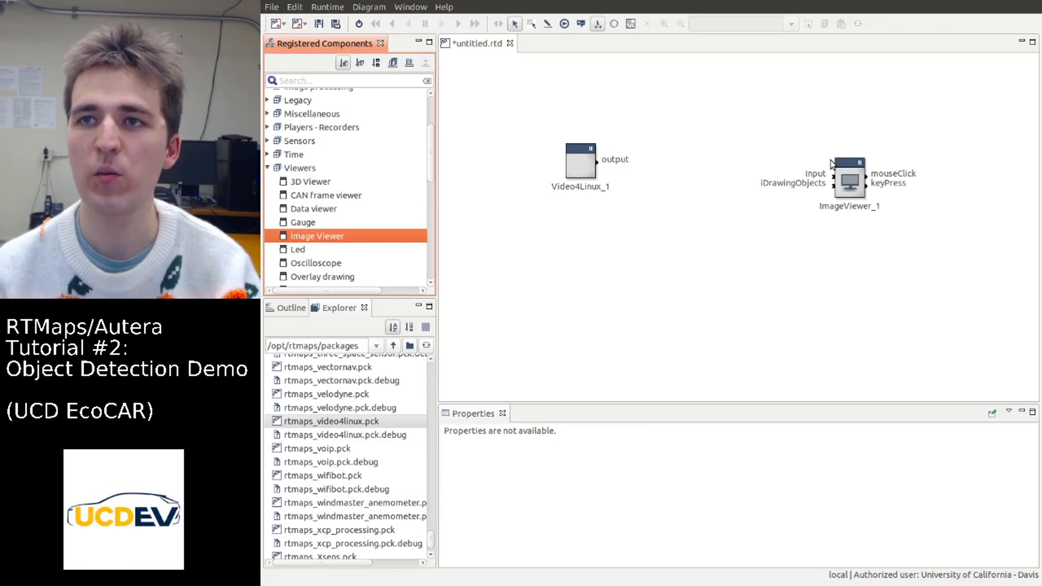
pyautogui.click(757, 207)
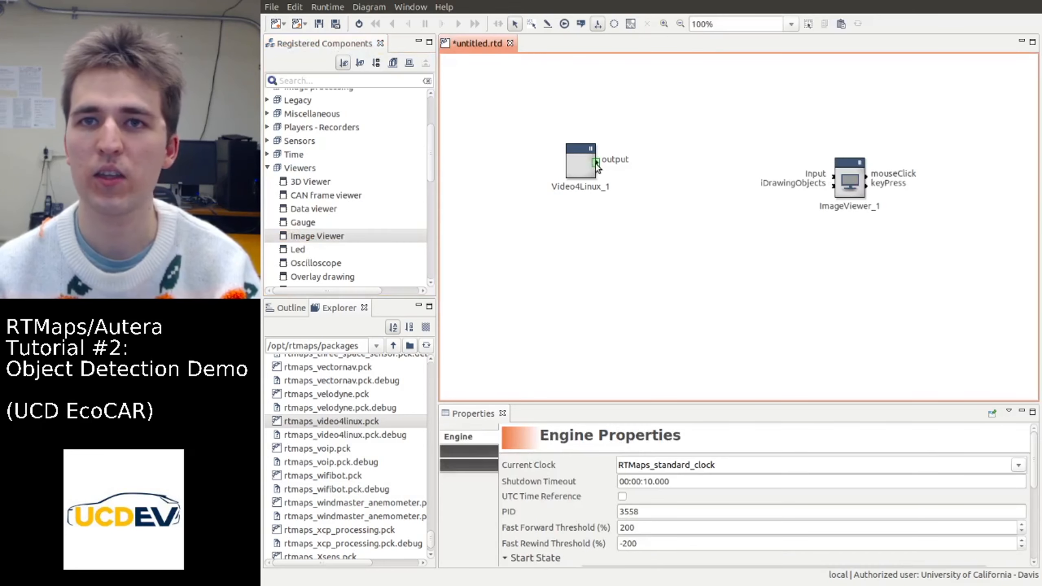
pyautogui.moveTo(596, 163); pyautogui.dragTo(854, 173)
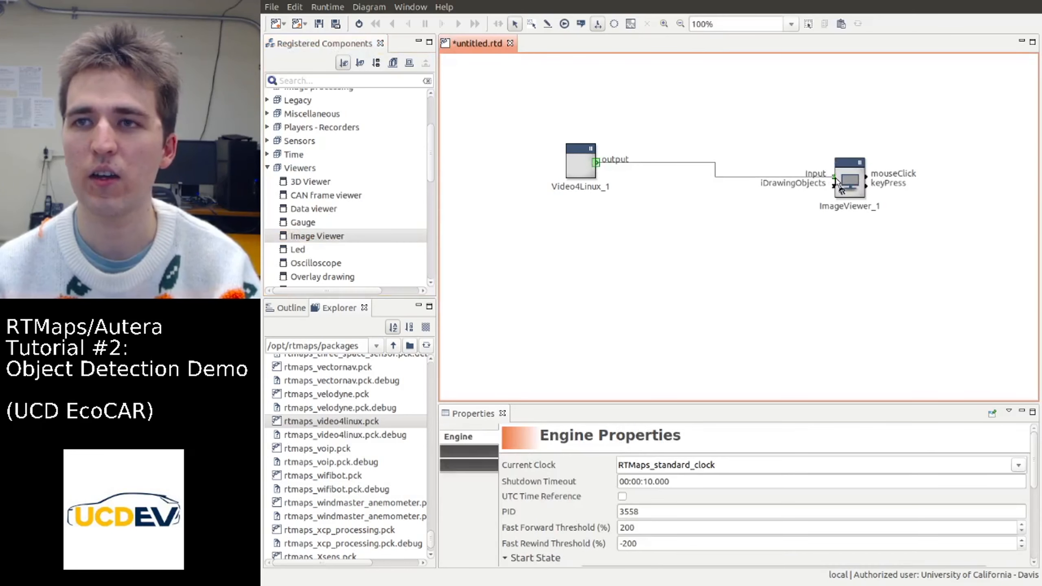
# Run the diagram to check the live webcam image in the viewer, and stop it again
pyautogui.click(359, 23)
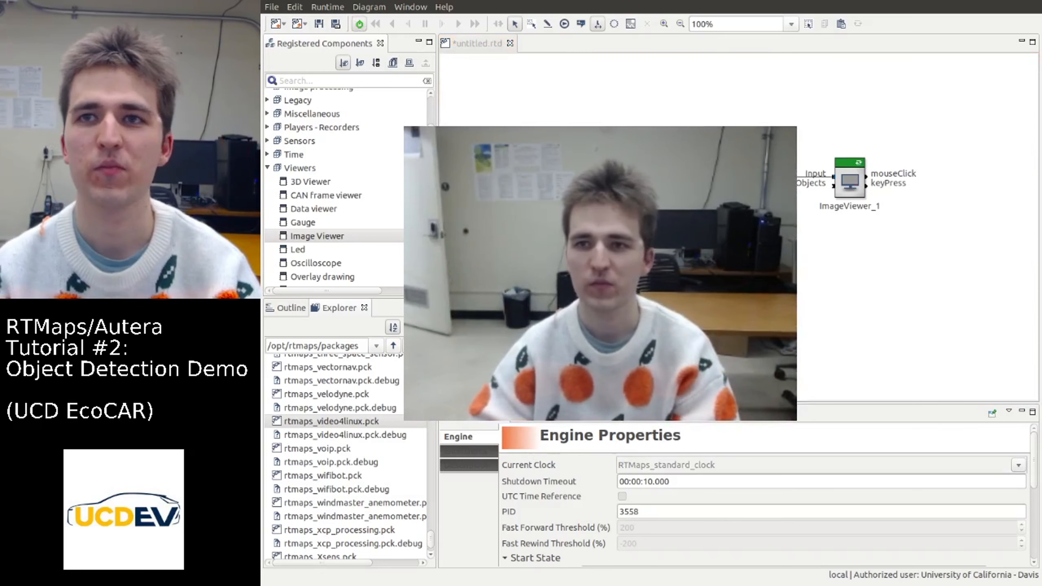
pyautogui.click(371, 33)
pyautogui.click(358, 24)
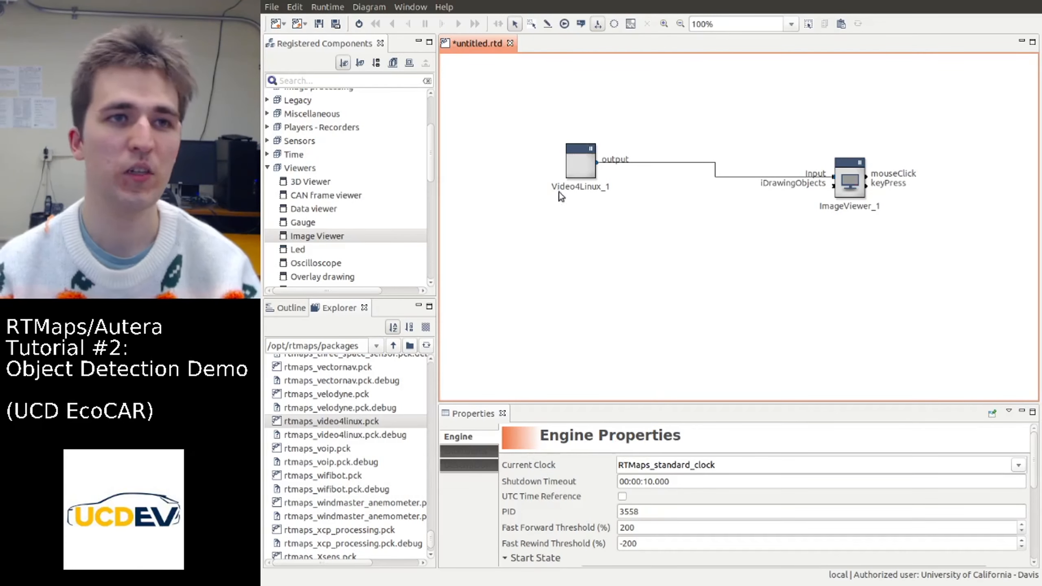
# Place the OpenCV Pattern Recognition component below the connection between the camera and the viewer
pyautogui.moveTo(429, 166); pyautogui.dragTo(427, 233)
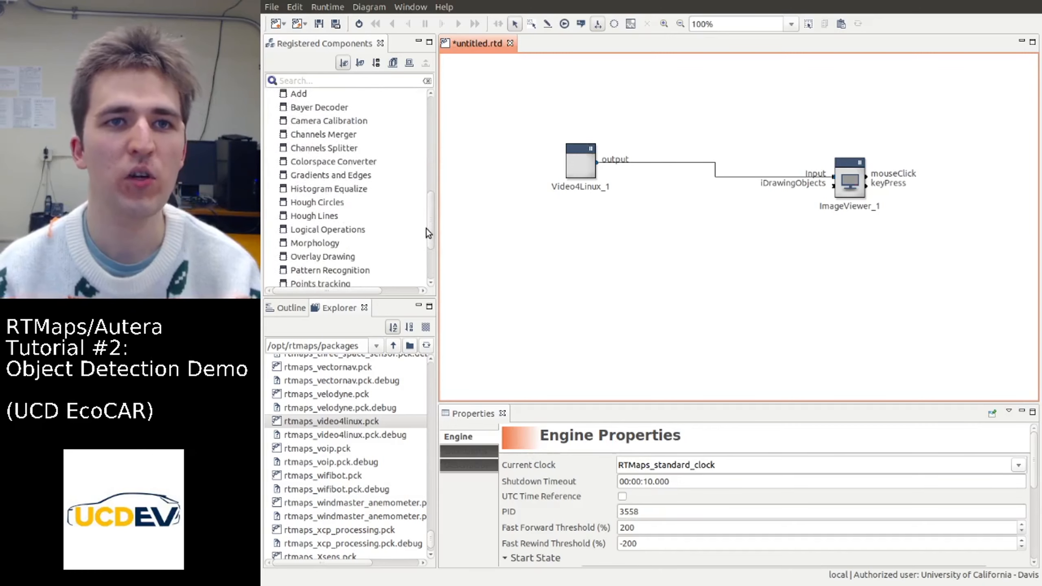
pyautogui.scroll(-2, 373, 210)
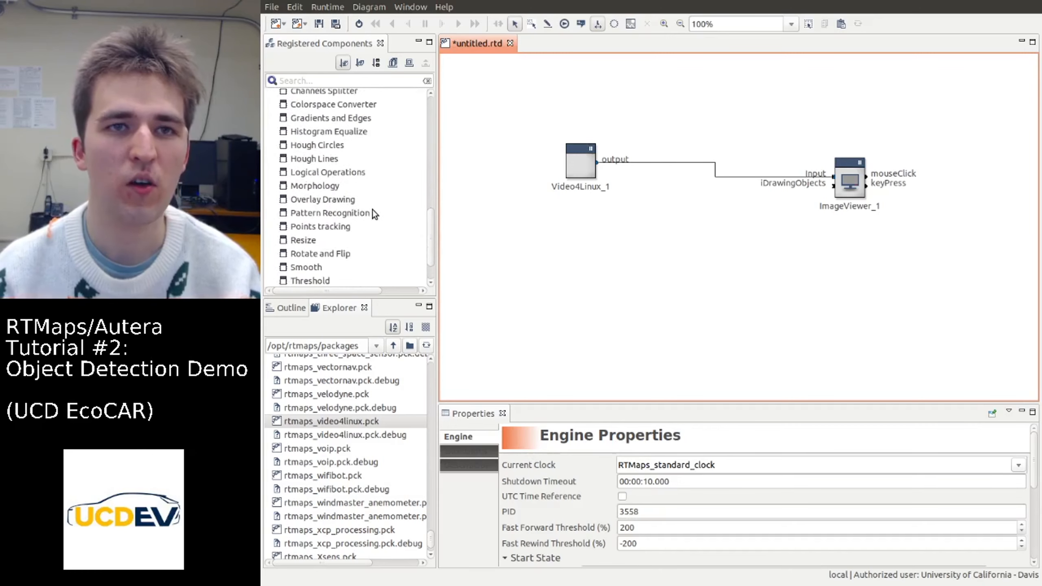
pyautogui.click(327, 217)
pyautogui.moveTo(451, 258); pyautogui.dragTo(664, 269)
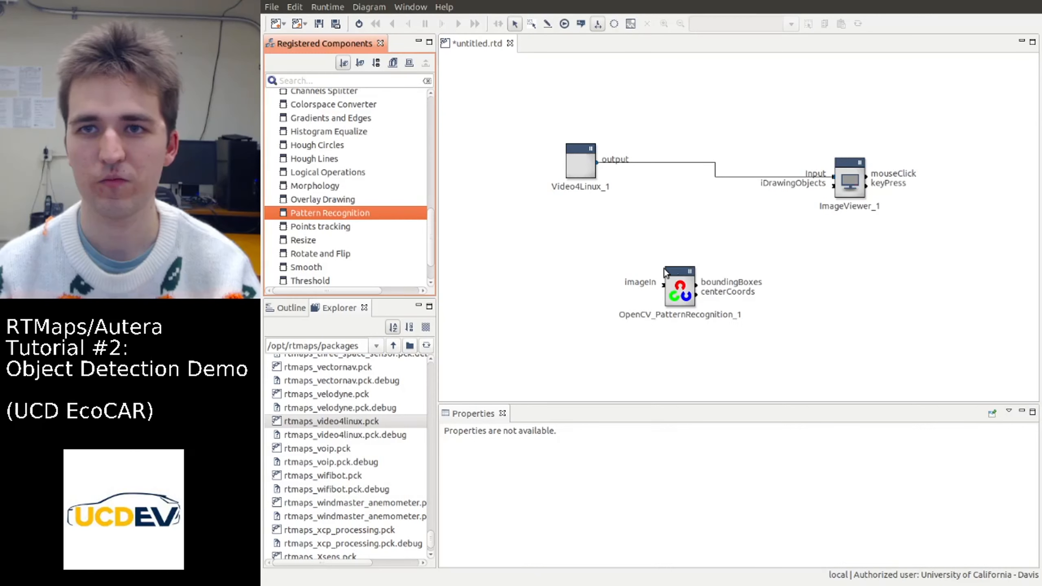
# Set the pattern recognition component's cascade XML file to haarcascade_frontalface_default.xml from the supplemental files folder
pyautogui.click(676, 279)
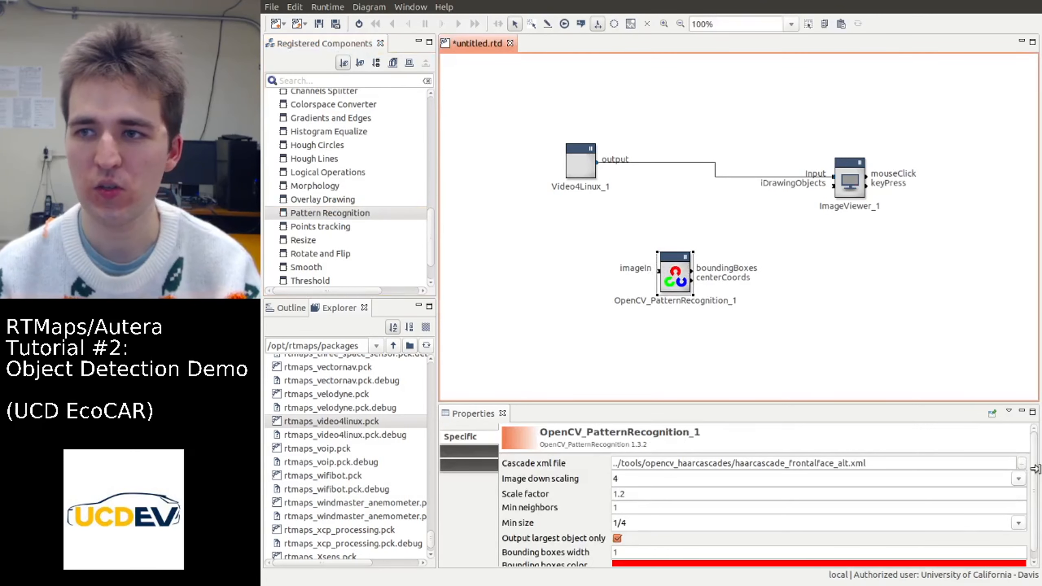
pyautogui.click(1022, 466)
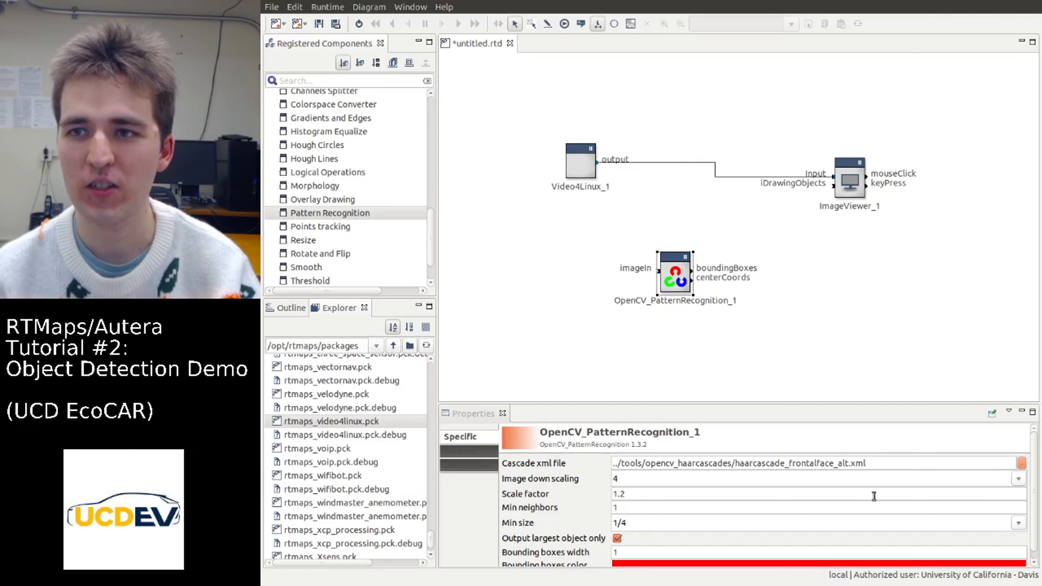
pyautogui.click(875, 461)
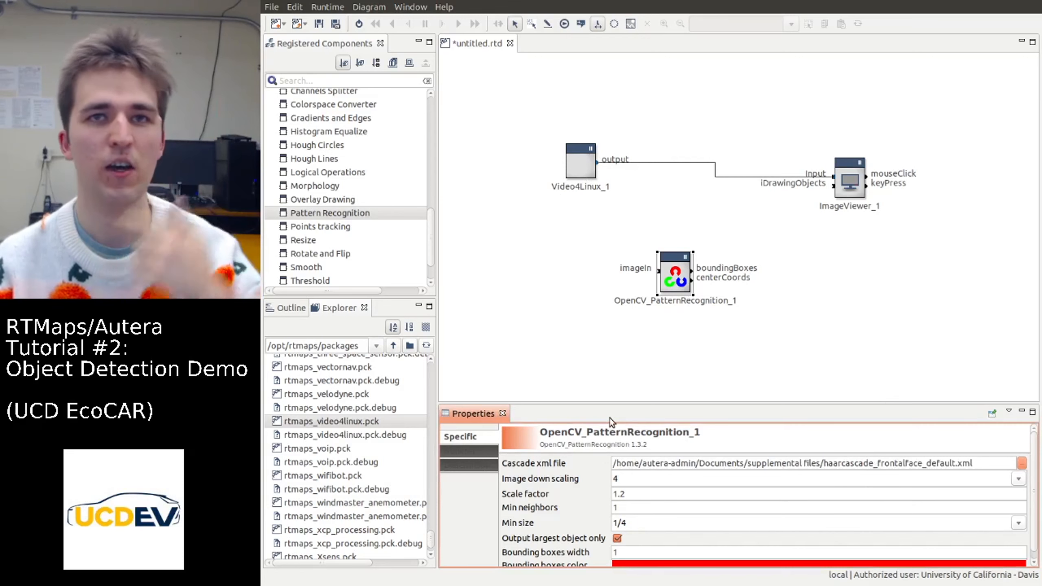
pyautogui.click(586, 234)
# Move the Video4Linux component slightly left and place a JPEG decompressor above its connection to the viewer
pyautogui.moveTo(581, 167); pyautogui.dragTo(539, 170)
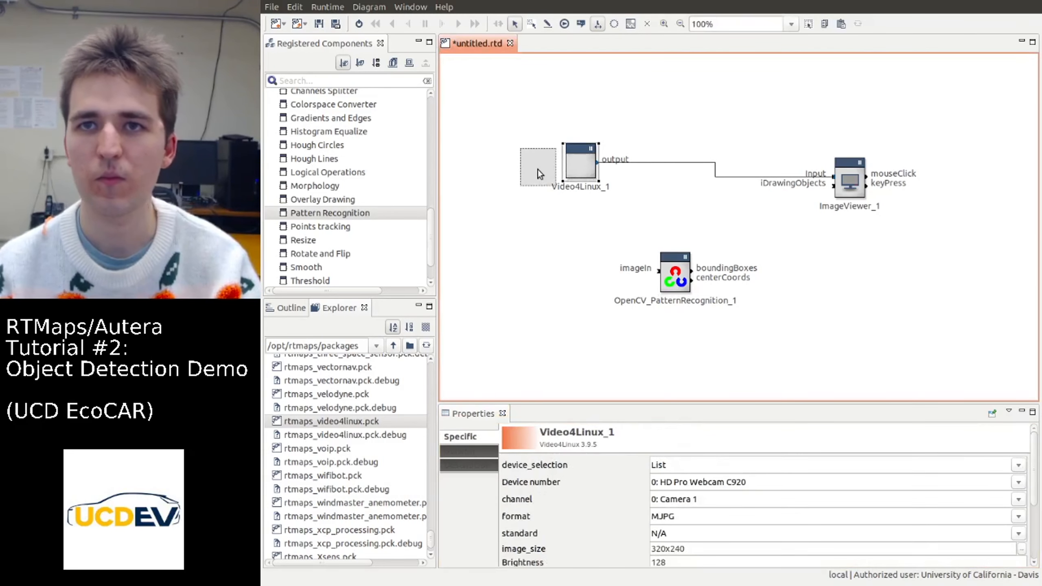
pyautogui.scroll(10, 345, 176)
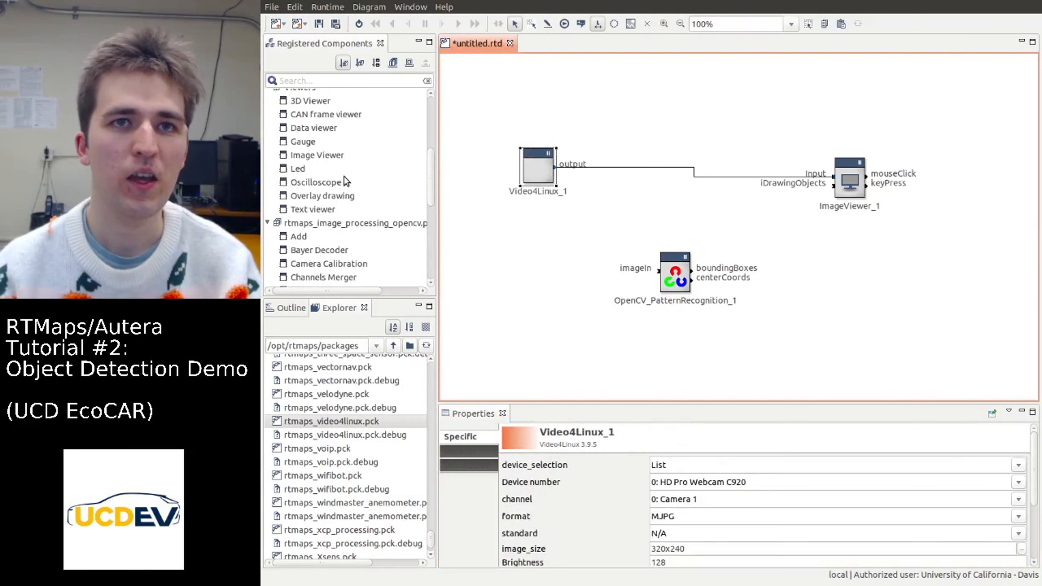
pyautogui.scroll(-2, 340, 178)
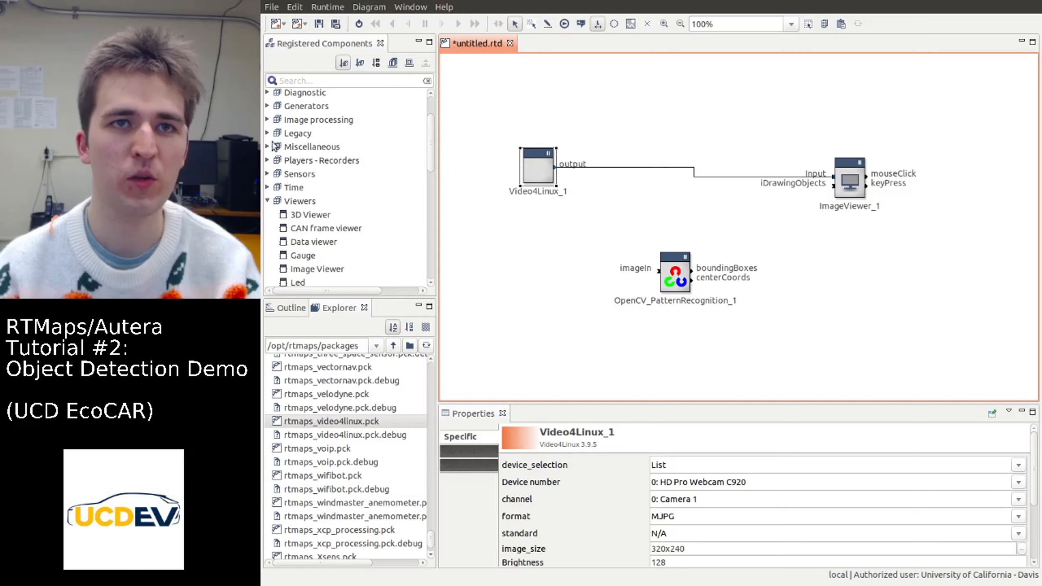
pyautogui.click(267, 120)
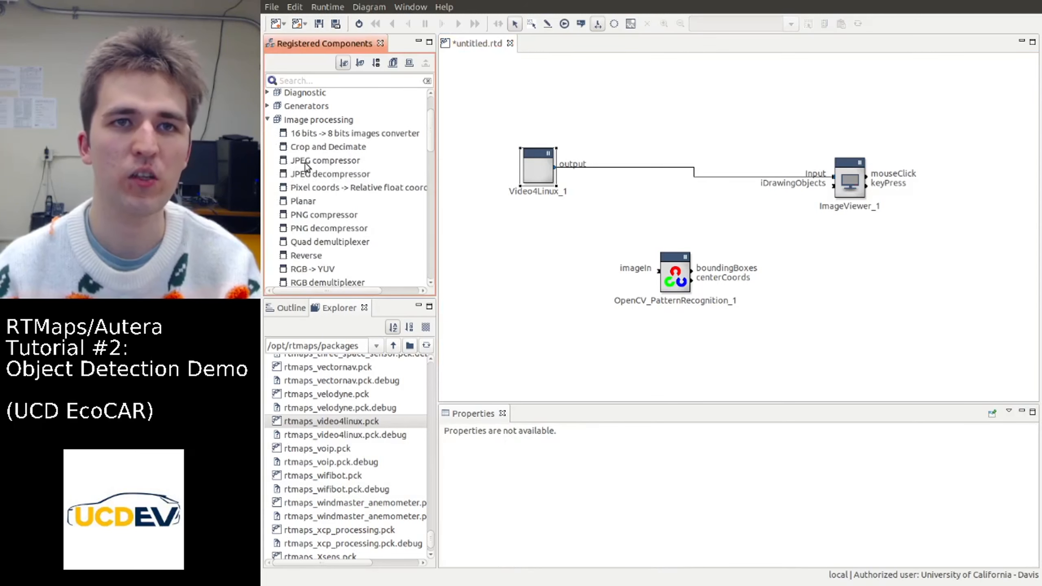
pyautogui.moveTo(309, 176); pyautogui.dragTo(632, 106)
# Delete the direct connection between the Video4Linux output and the Image Viewer input
pyautogui.click(608, 167)
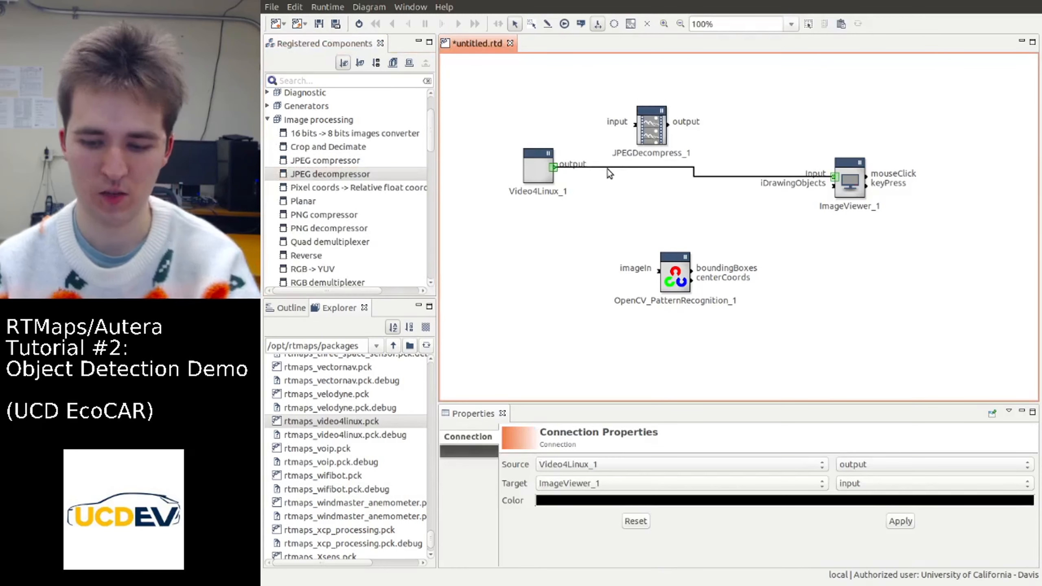
pyautogui.press('Delete')
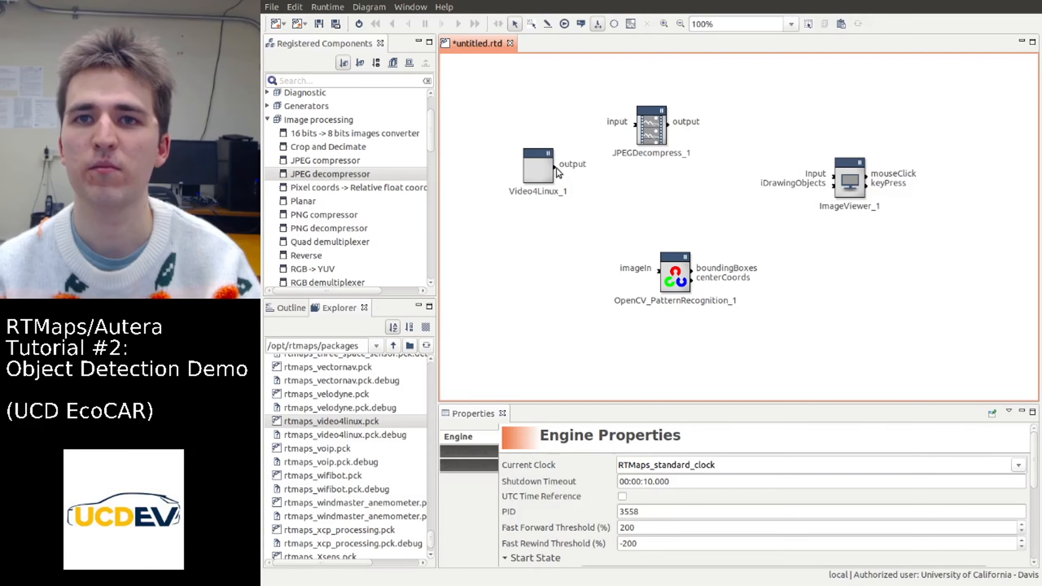
# Connect the Video4Linux output through the JPEG decompressor to the pattern recognition's imageIn, spacing the recognition and viewer components further apart
pyautogui.moveTo(555, 167)
pyautogui.mouseDown()
pyautogui.moveTo(635, 138)
pyautogui.moveTo(636, 125)
pyautogui.mouseUp()
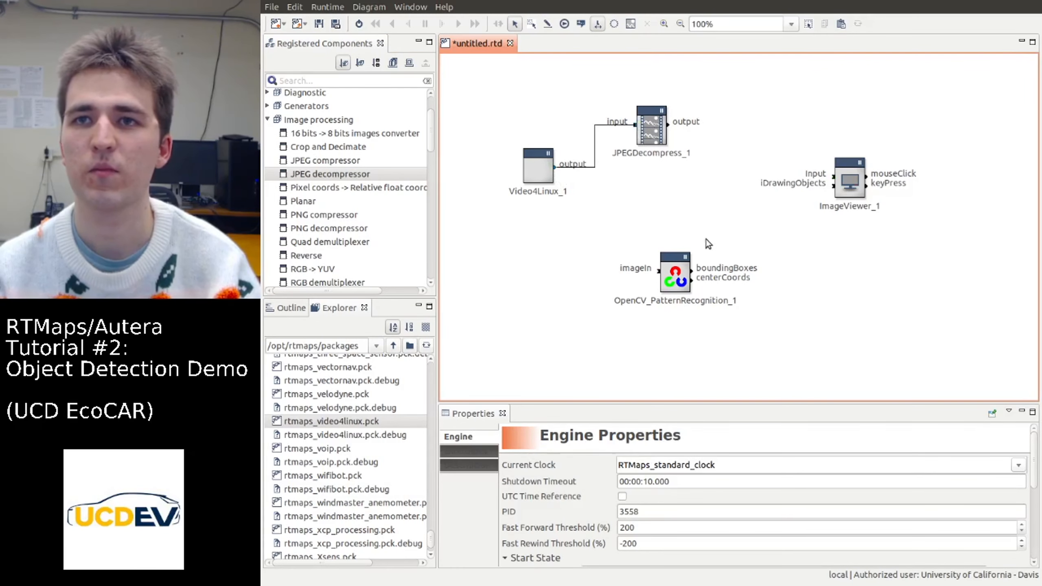
pyautogui.moveTo(680, 278); pyautogui.dragTo(789, 292)
pyautogui.moveTo(859, 171); pyautogui.dragTo(943, 129)
pyautogui.moveTo(673, 136); pyautogui.dragTo(774, 288)
pyautogui.click(780, 288)
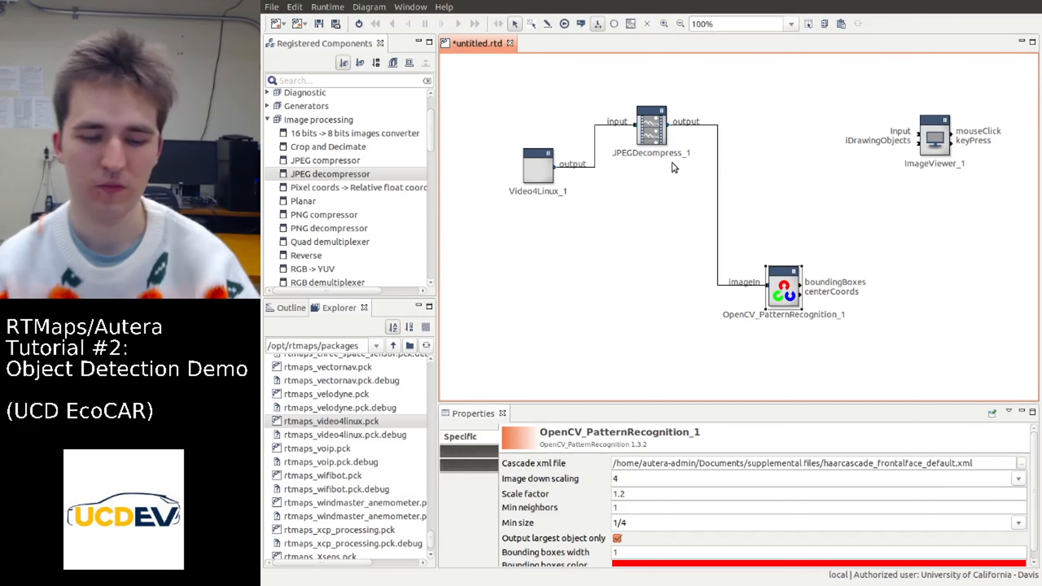
pyautogui.click(810, 286)
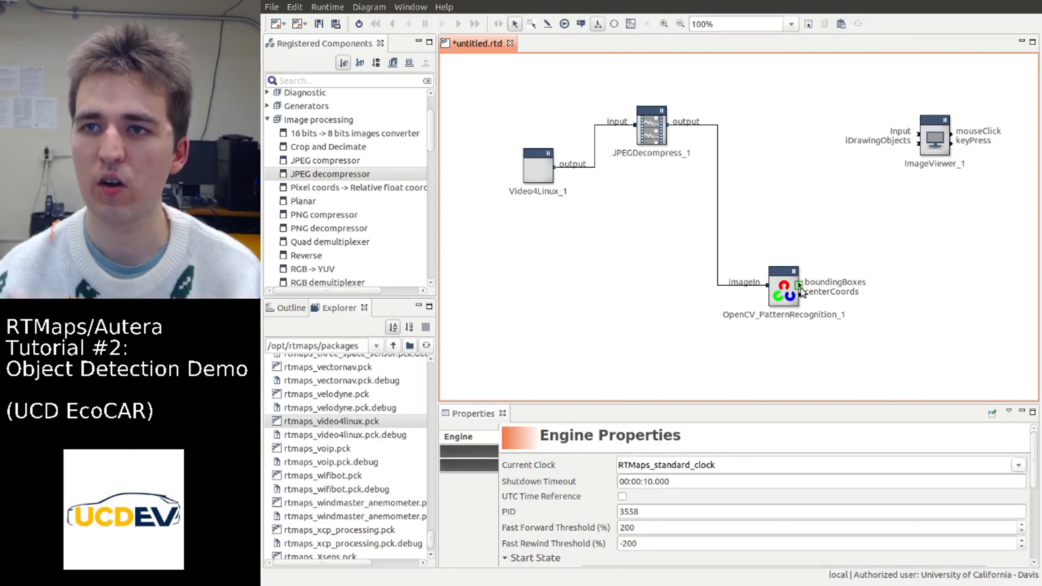
pyautogui.click(794, 293)
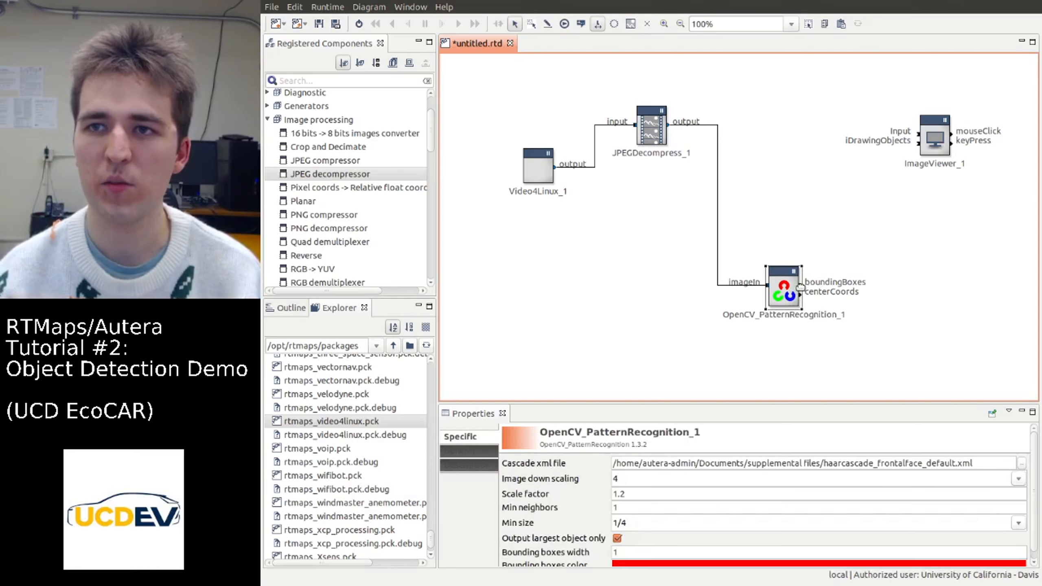
pyautogui.click(813, 256)
# Place an OpenCV Overlay Drawing component between the JPEG decompressor and the Image Viewer, above the pattern recognition component
pyautogui.scroll(-15, 342, 148)
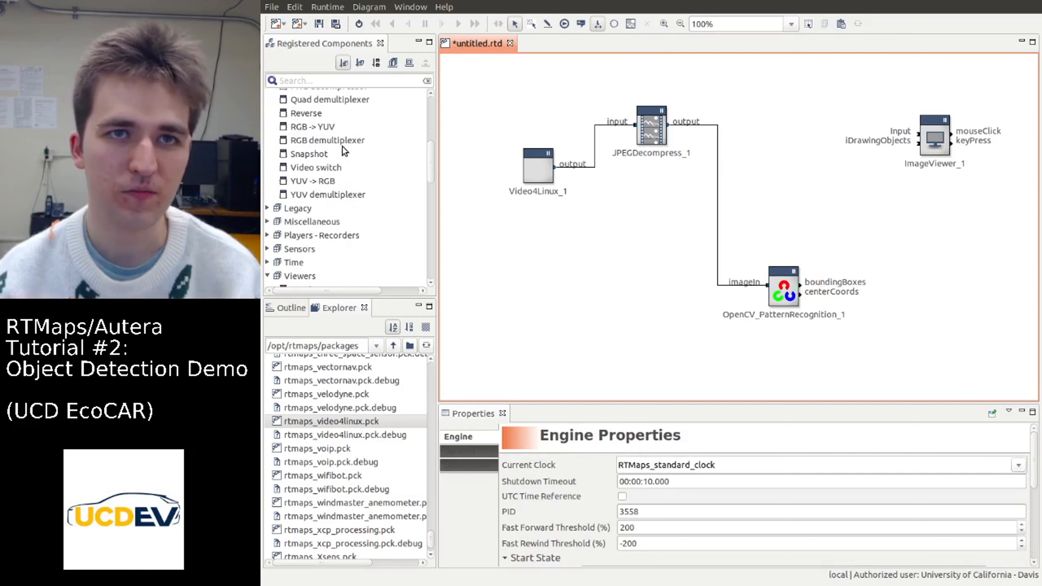
pyautogui.scroll(-5, 342, 147)
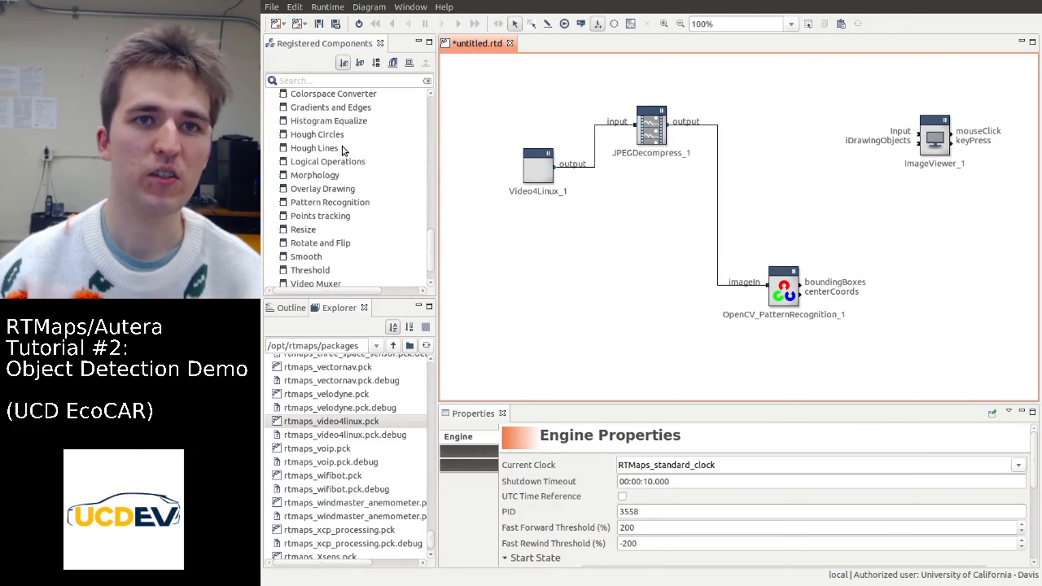
pyautogui.scroll(6, 334, 160)
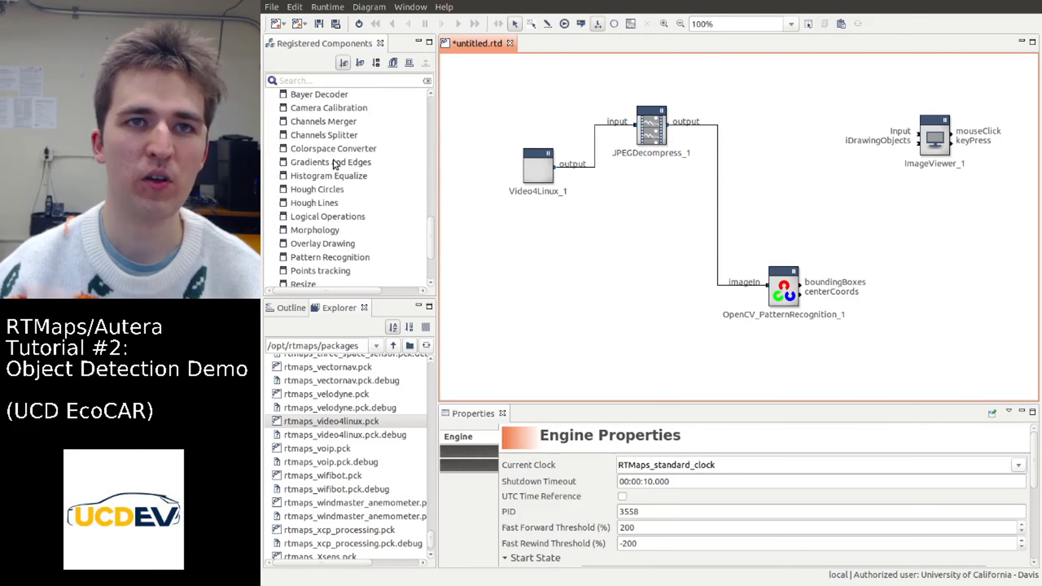
pyautogui.scroll(-3, 345, 192)
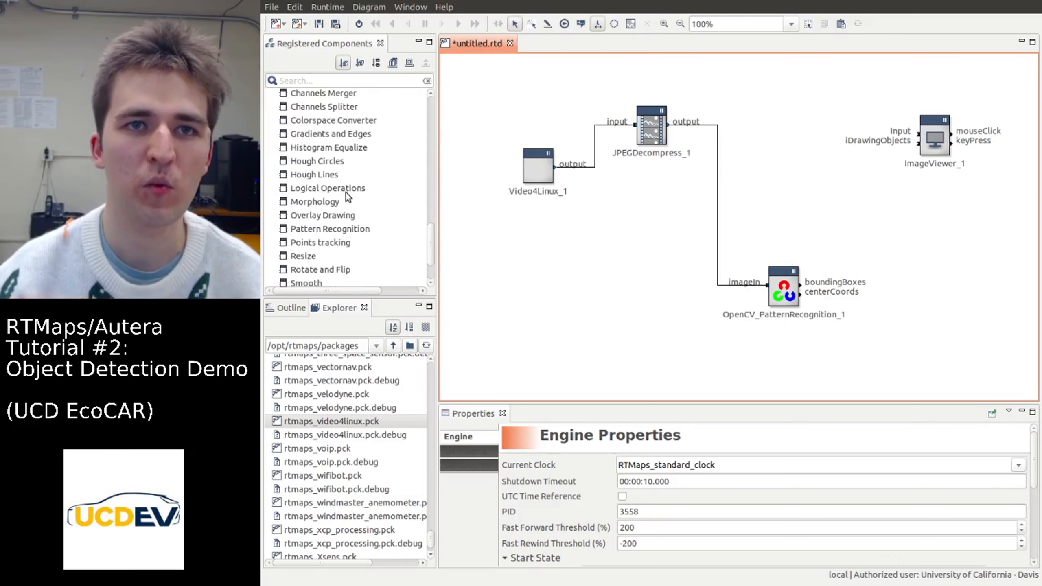
pyautogui.click(333, 221)
pyautogui.moveTo(347, 209)
pyautogui.mouseDown()
pyautogui.moveTo(764, 230)
pyautogui.moveTo(785, 179)
pyautogui.moveTo(803, 187)
pyautogui.mouseUp()
pyautogui.click(812, 201)
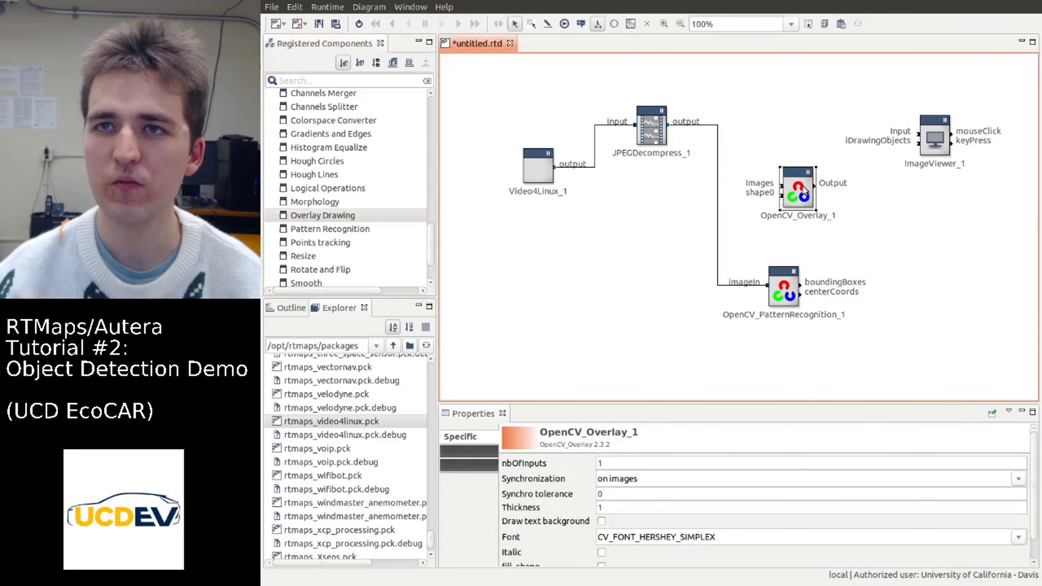
# Wire the overlay: decompressor output to Images, pattern recognition boundingBoxes to shape0, and overlay Output to the Image Viewer's Input
pyautogui.moveTo(669, 127); pyautogui.dragTo(781, 201)
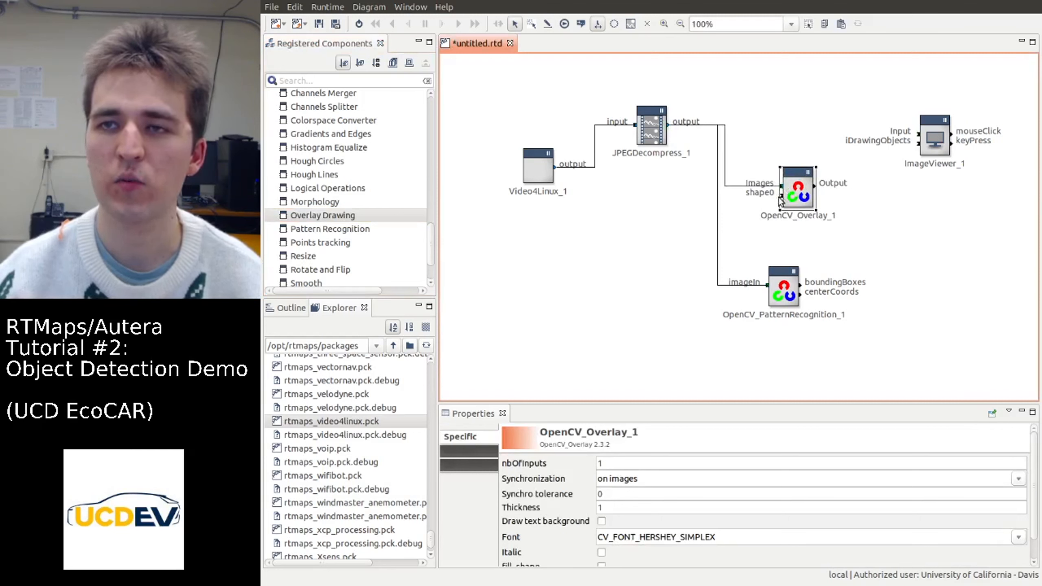
pyautogui.moveTo(801, 283); pyautogui.dragTo(782, 197)
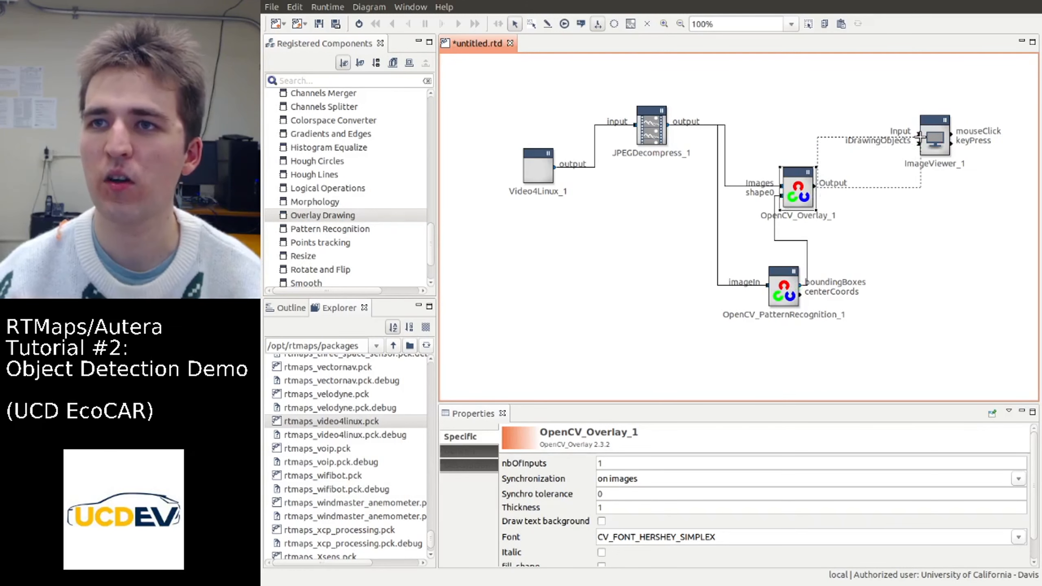
pyautogui.click(830, 189)
pyautogui.moveTo(813, 187); pyautogui.dragTo(930, 136)
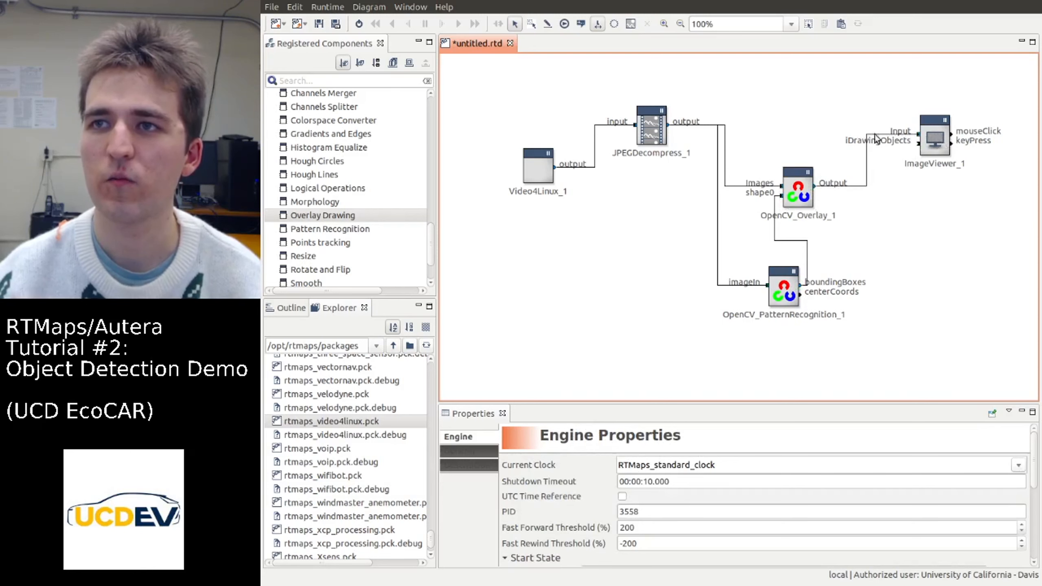
# Run the diagram to check the face detection overlay on the webcam image, and stop it
pyautogui.click(360, 25)
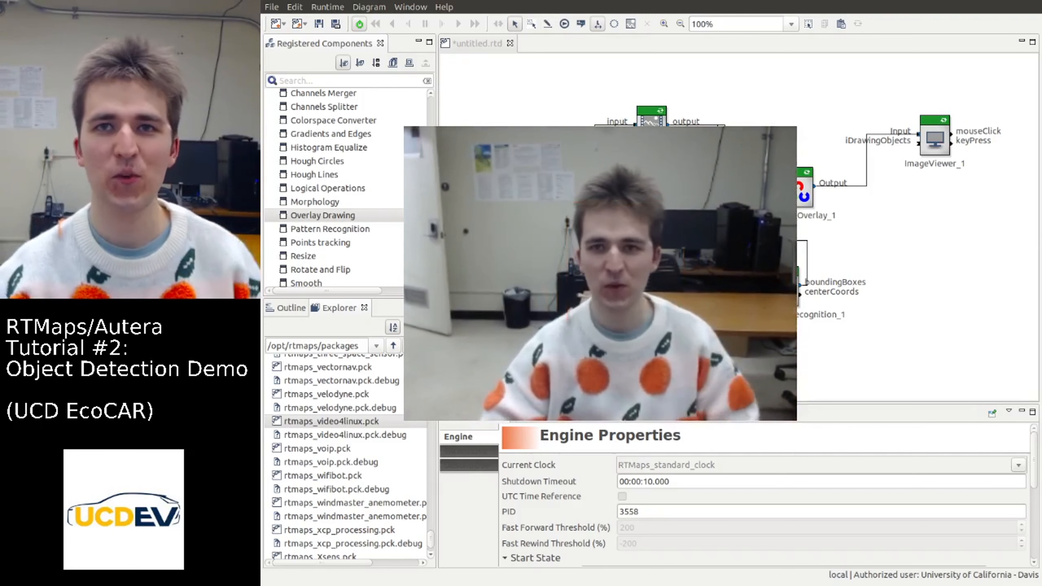
pyautogui.click(360, 22)
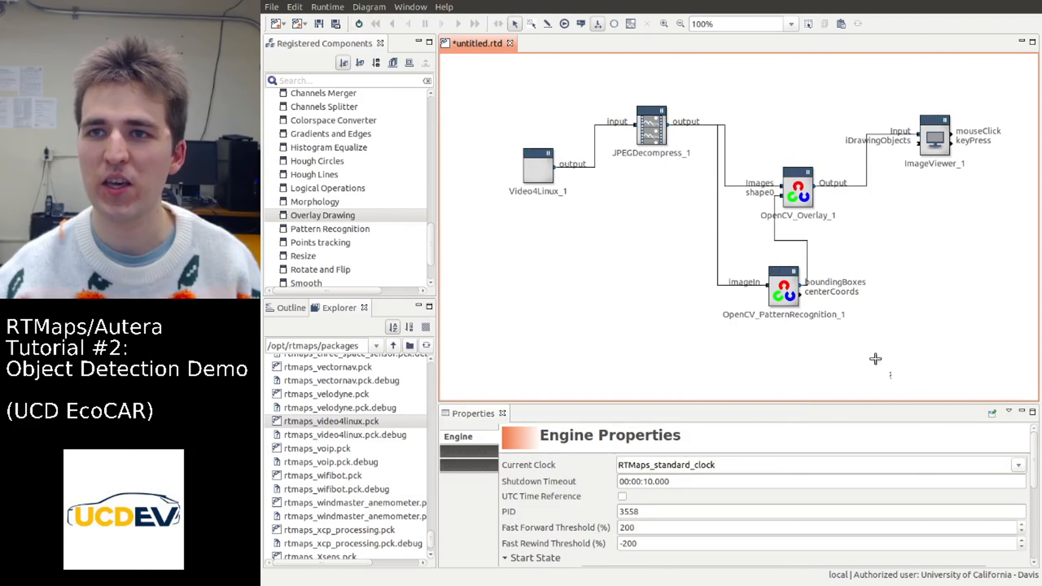
# Duplicate the OpenCV Pattern Recognition component and place the copy below and slightly left of the original
pyautogui.click(789, 296)
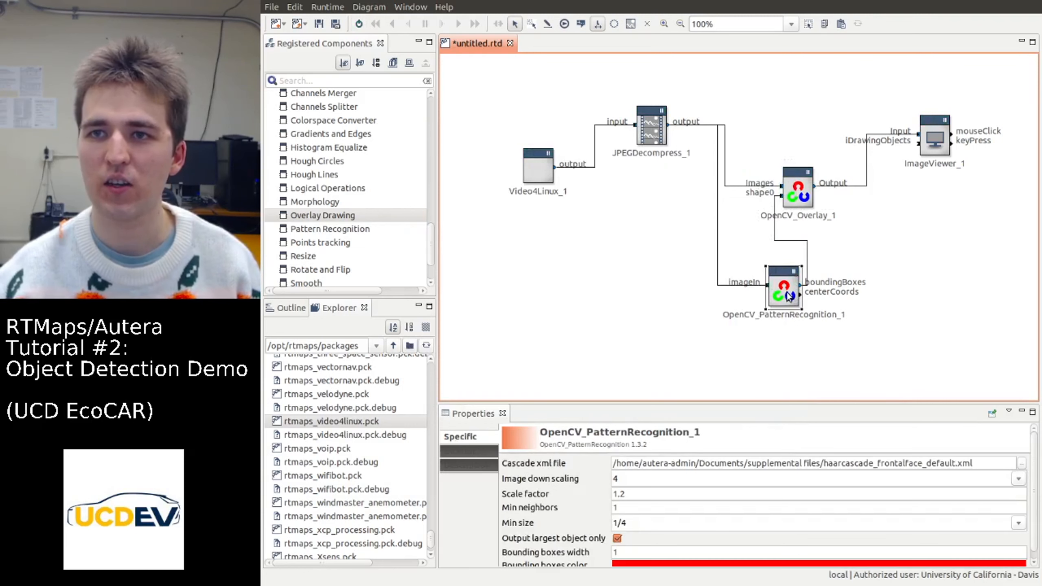
pyautogui.click(581, 329)
pyautogui.hotkey('ctrl', 'v')
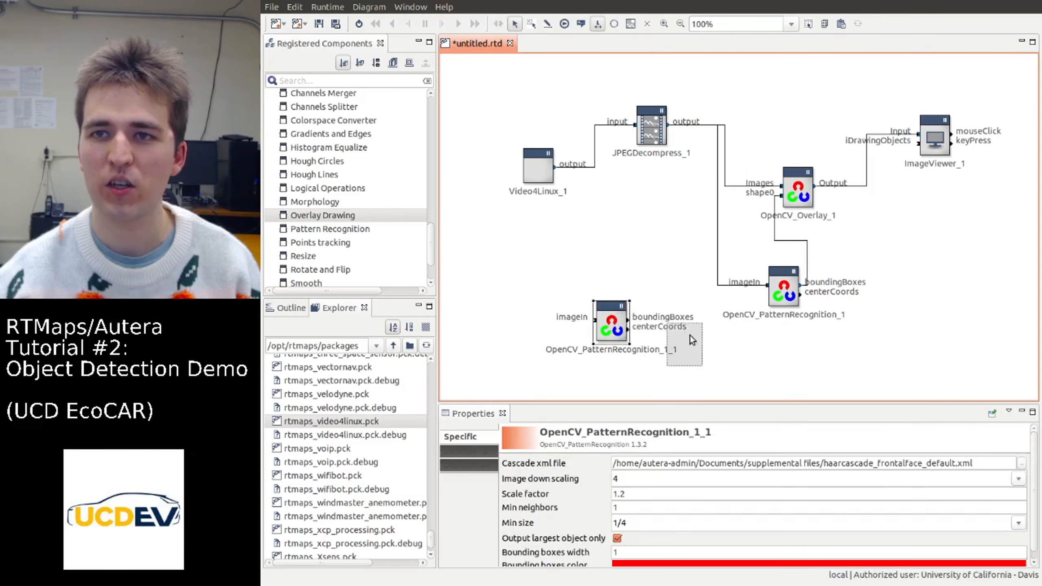
pyautogui.moveTo(691, 336); pyautogui.dragTo(699, 346)
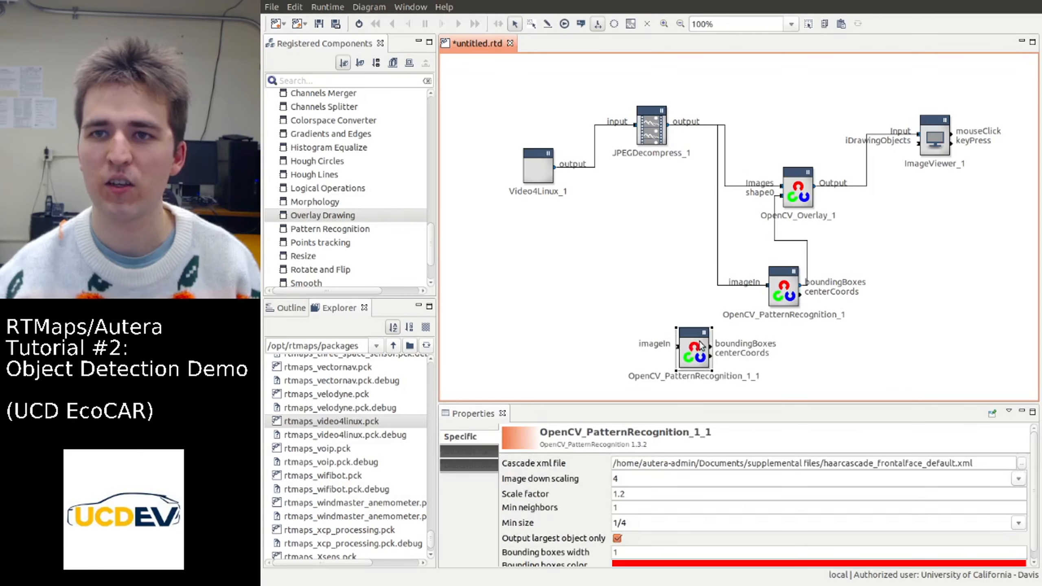
# Set the copied pattern recognition component's cascade XML file to carsnew.xml and connect the JPEG decompressor output to its imageIn
pyautogui.click(1022, 463)
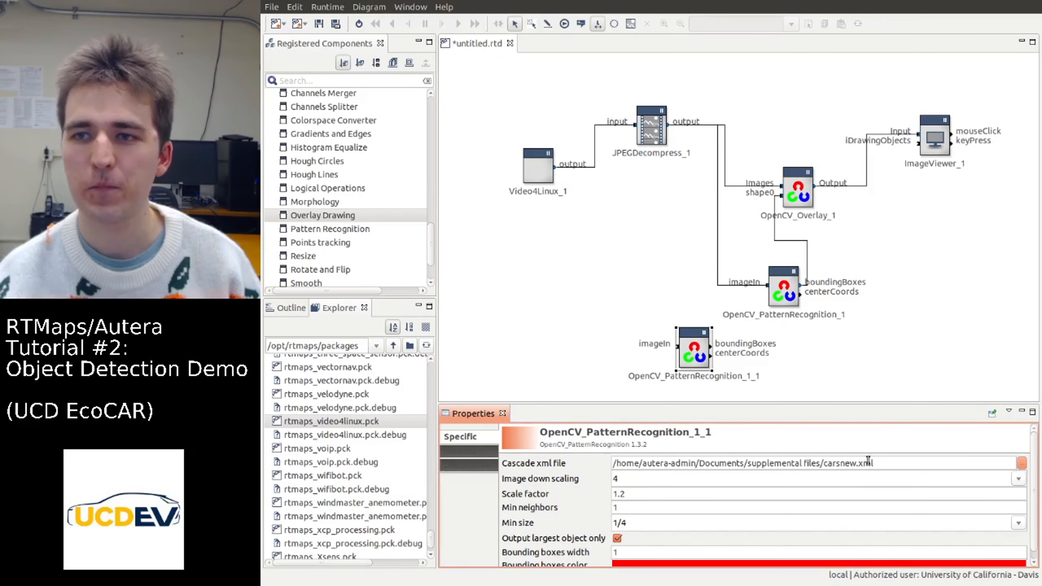
pyautogui.moveTo(668, 126); pyautogui.dragTo(682, 339)
pyautogui.moveTo(685, 359); pyautogui.dragTo(679, 347)
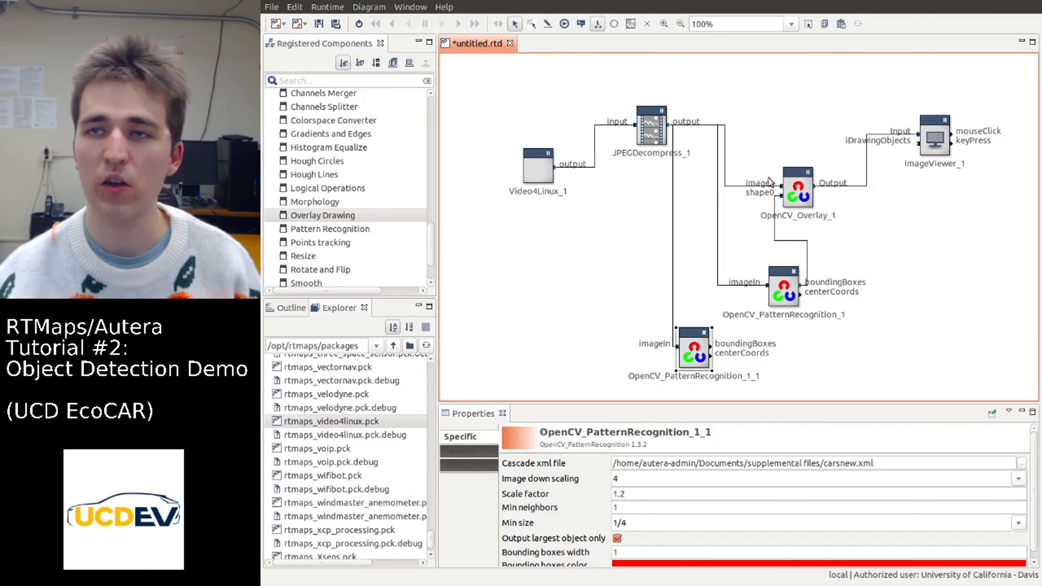
# Place a second Overlay Drawing component below the Image Viewer and move the viewer slightly right
pyautogui.moveTo(358, 215)
pyautogui.mouseDown()
pyautogui.moveTo(882, 235)
pyautogui.moveTo(915, 245)
pyautogui.mouseUp()
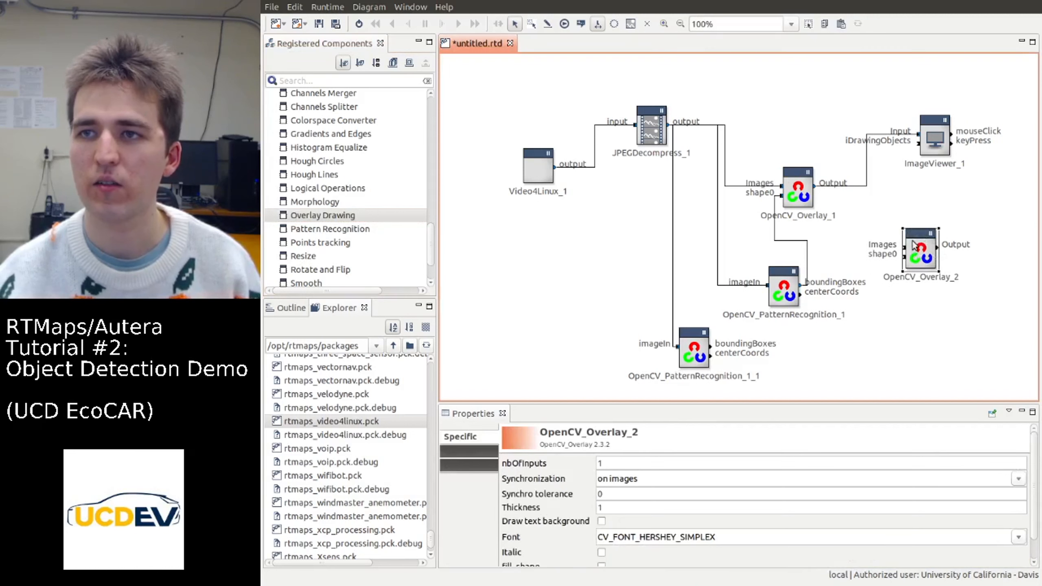
pyautogui.click(944, 131)
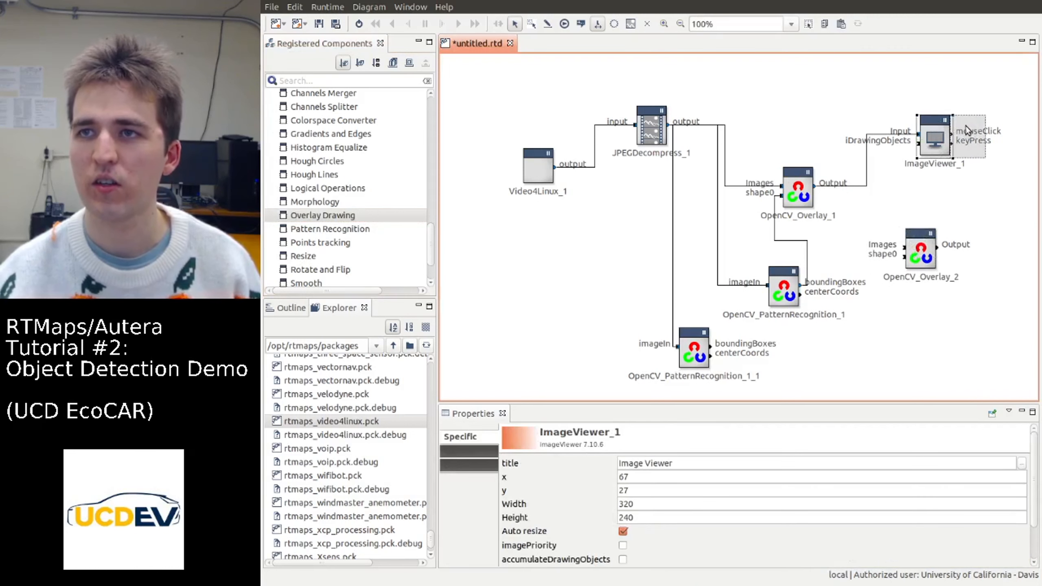
pyautogui.moveTo(944, 131); pyautogui.dragTo(977, 131)
# Replace the first overlay's connection to the Image Viewer with one from its Output to the second overlay's Images input
pyautogui.click(866, 188)
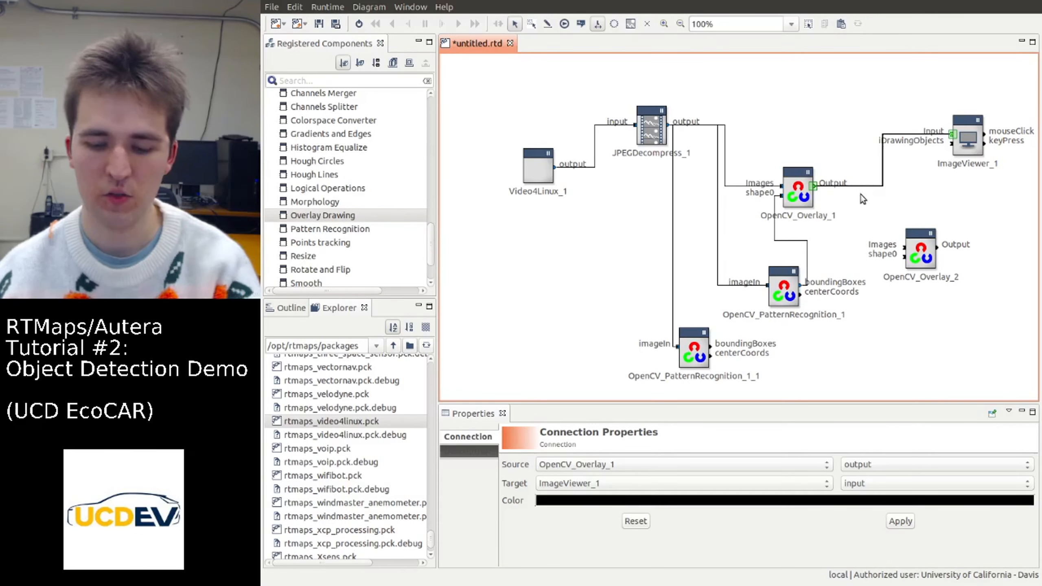
pyautogui.press('Delete')
pyautogui.moveTo(814, 186); pyautogui.dragTo(906, 249)
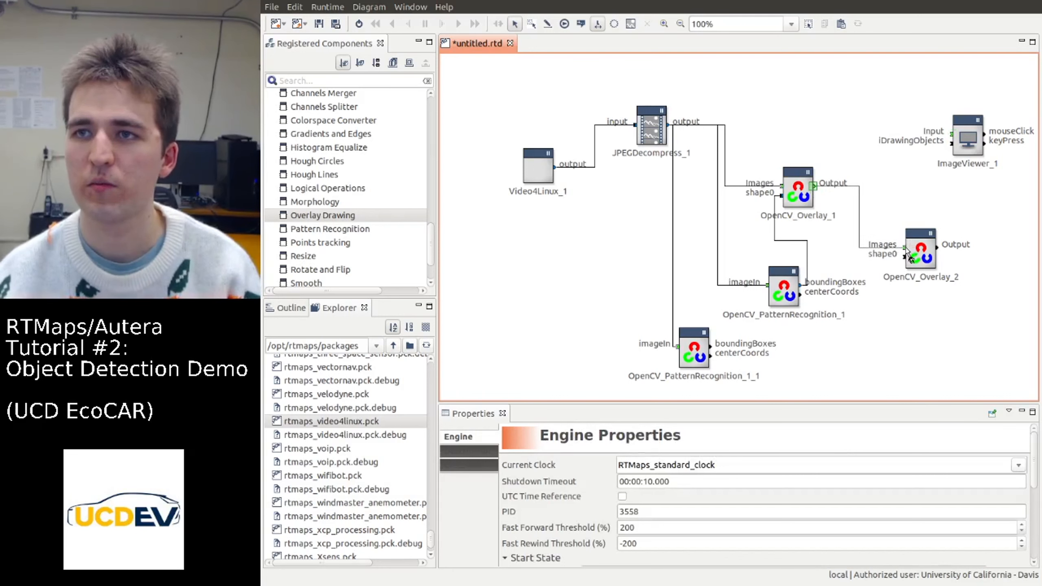
# Move the copied recognition component right, connect its boundingBoxes to the second overlay's shape0, and link that overlay's Output to the viewer's Input
pyautogui.click(694, 352)
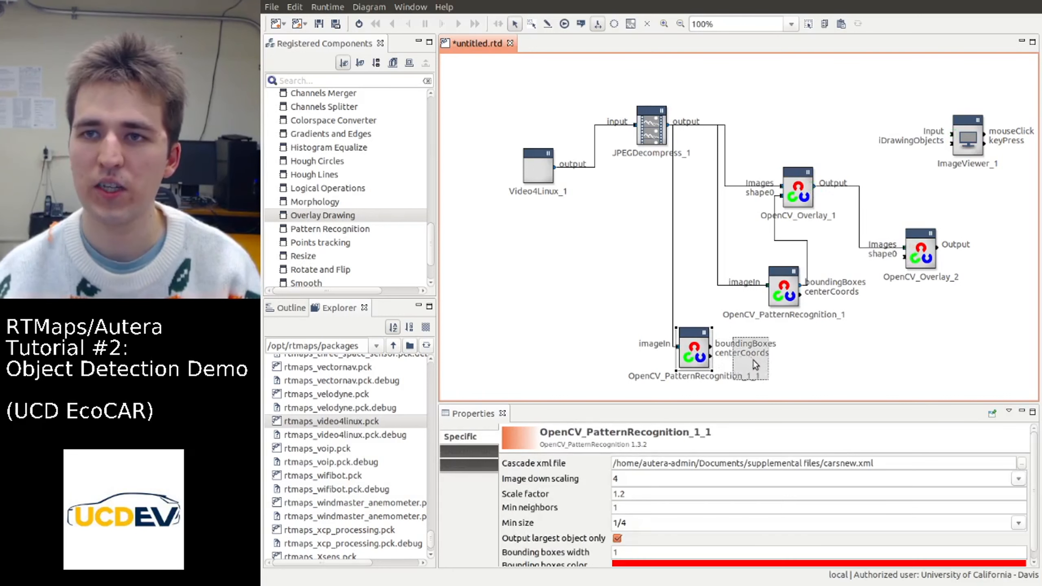
pyautogui.moveTo(694, 351); pyautogui.dragTo(755, 366)
pyautogui.moveTo(819, 352); pyautogui.dragTo(954, 139)
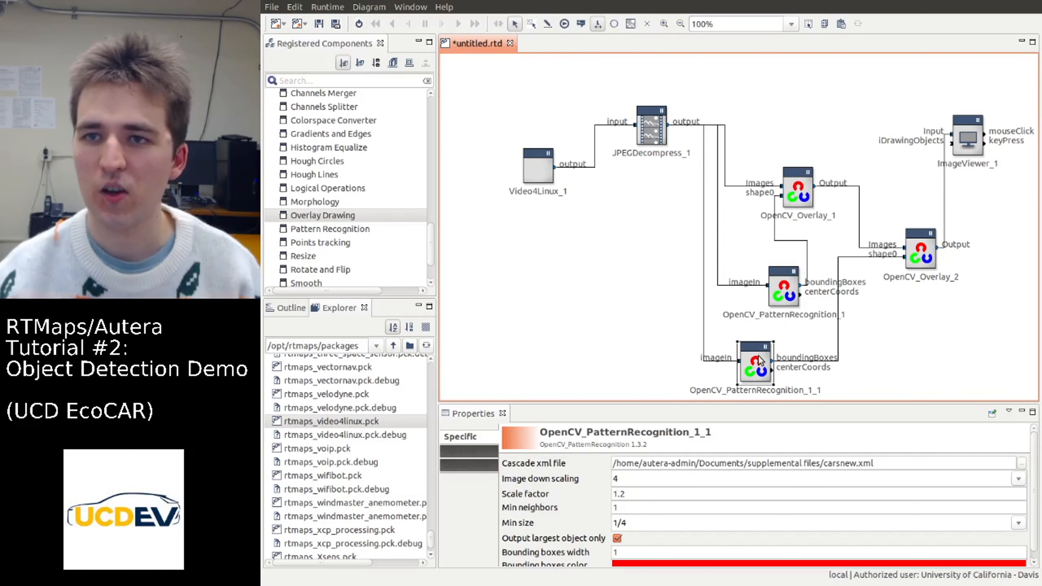
# Set the bounding boxes color of the carsnew.xml recognition component to green and open its bounding boxes width for editing
pyautogui.scroll(-1, 779, 529)
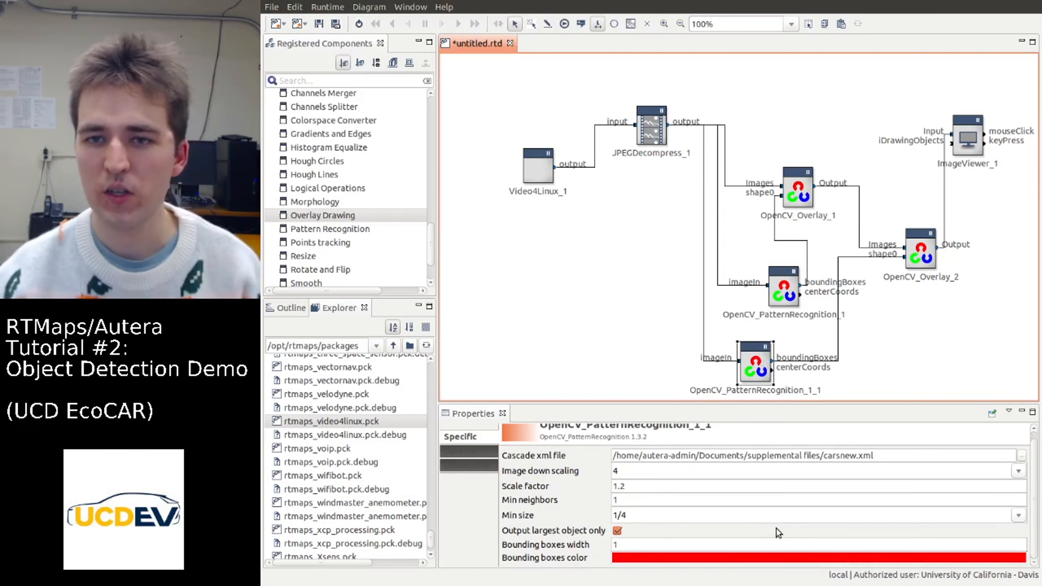
pyautogui.click(739, 558)
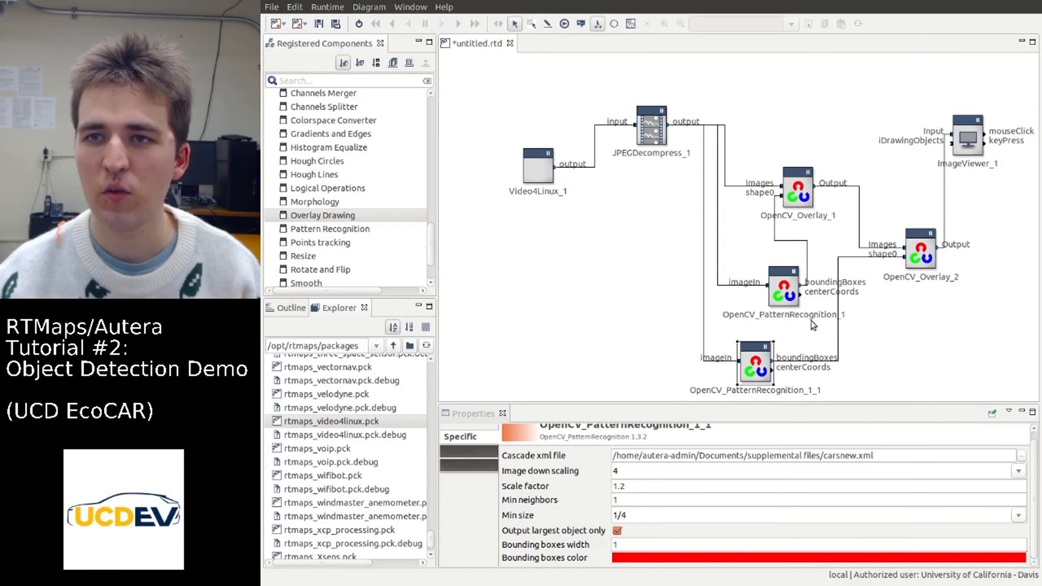
pyautogui.click(787, 375)
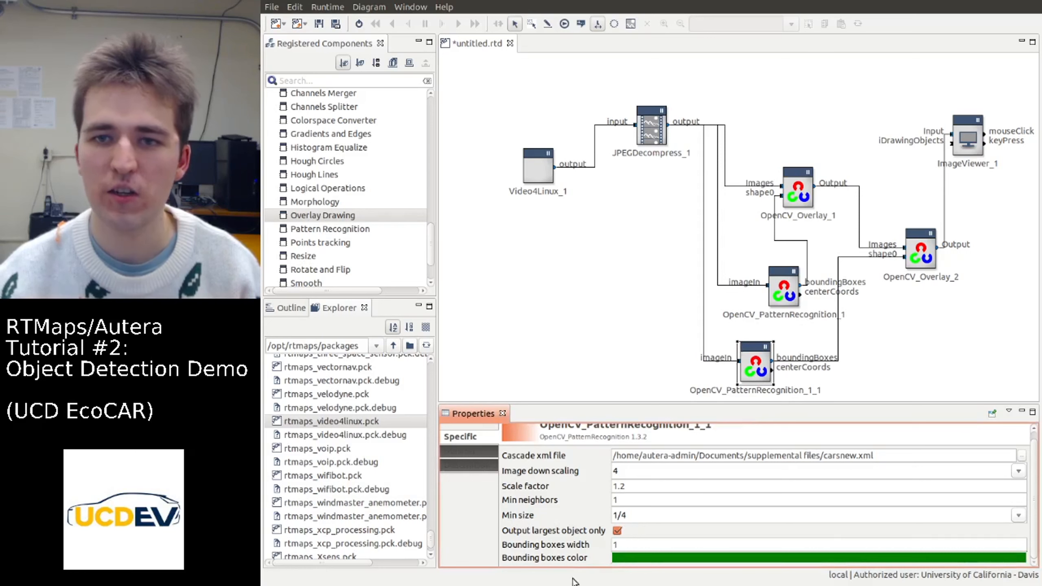
pyautogui.click(623, 549)
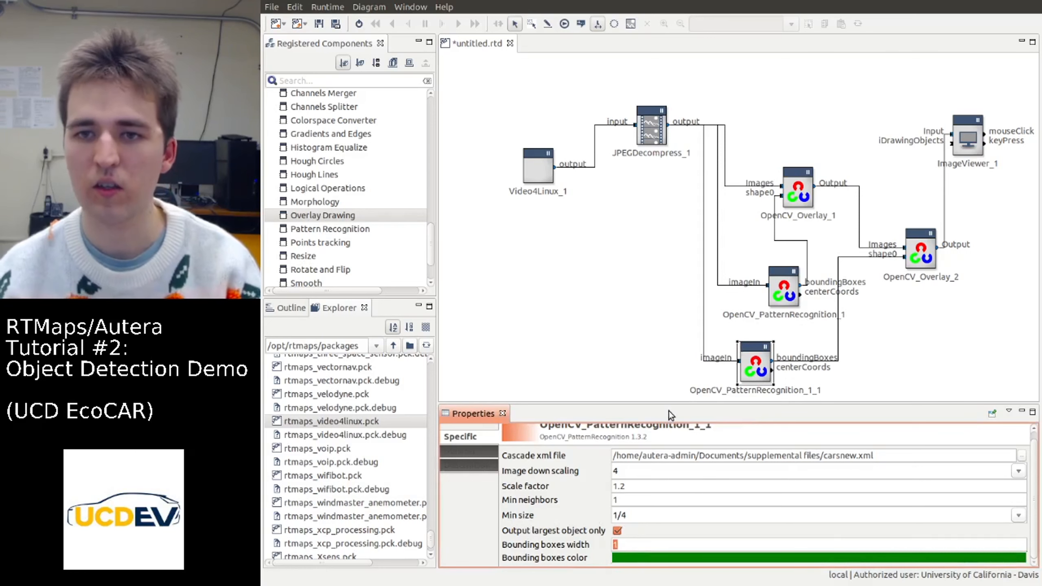
pyautogui.click(873, 296)
# Set the bounding boxes width of the original face recognition component to 3
pyautogui.click(785, 288)
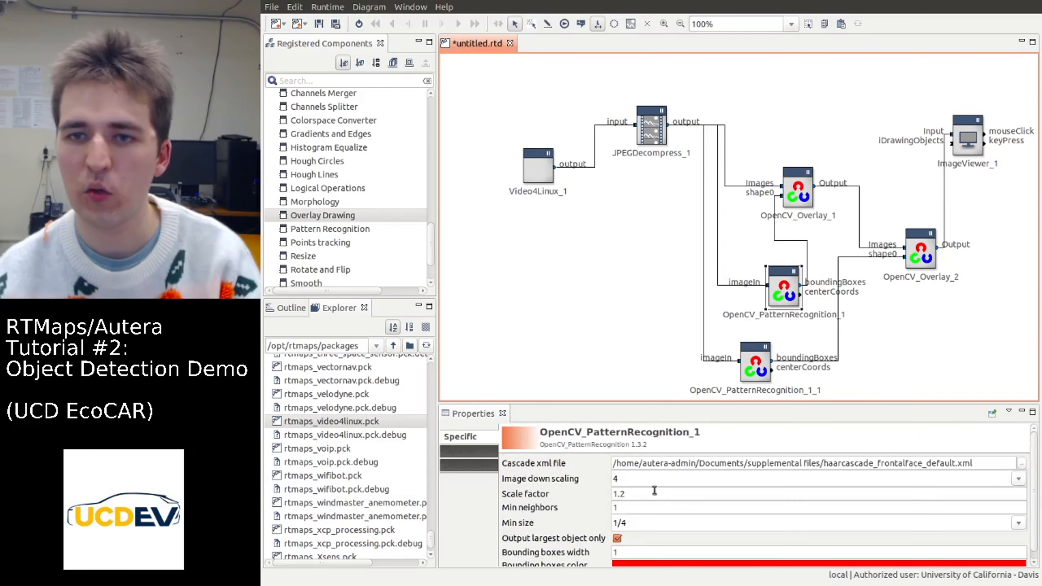
pyautogui.scroll(-2, 659, 525)
pyautogui.click(634, 543)
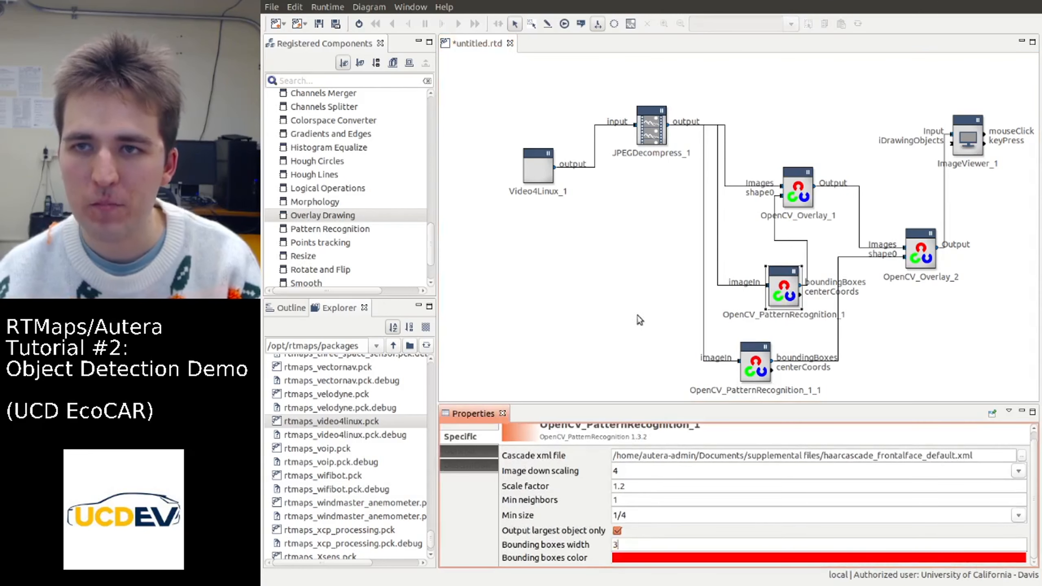
pyautogui.write('3')
pyautogui.click(675, 239)
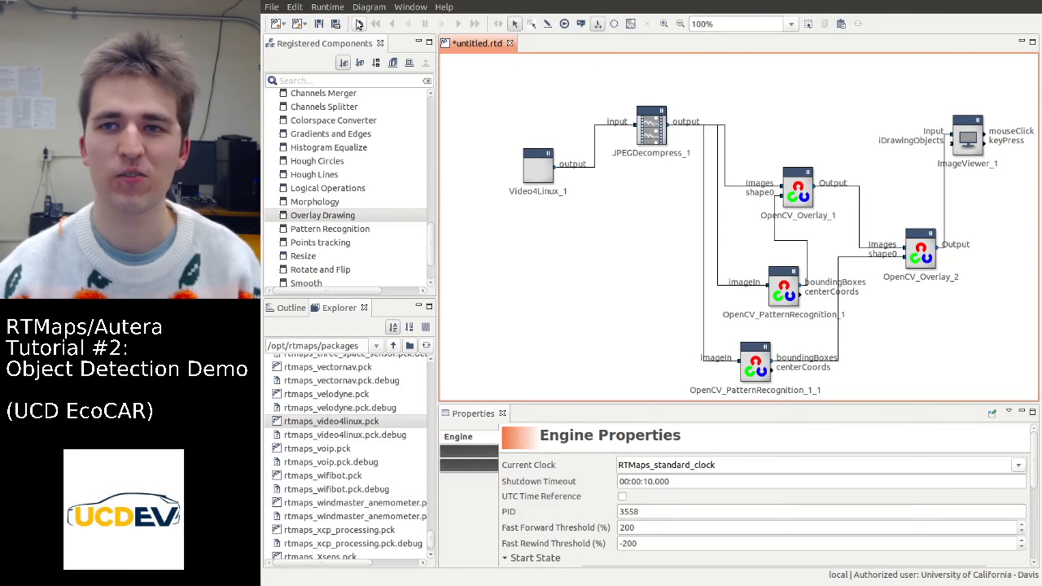
# Run the completed diagram with both face and car detection to check the viewer image, and stop it
pyautogui.click(358, 23)
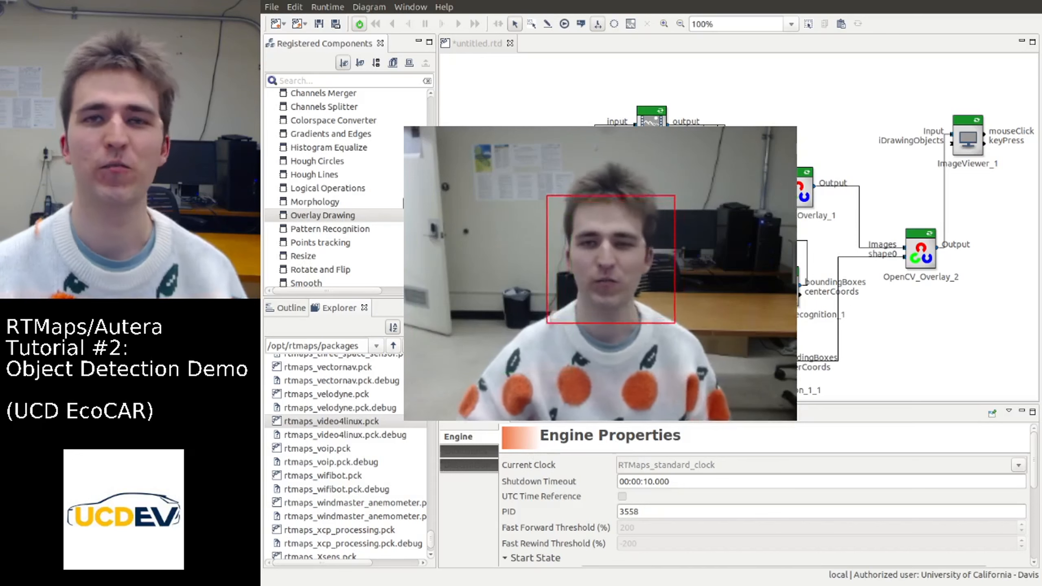
pyautogui.click(359, 24)
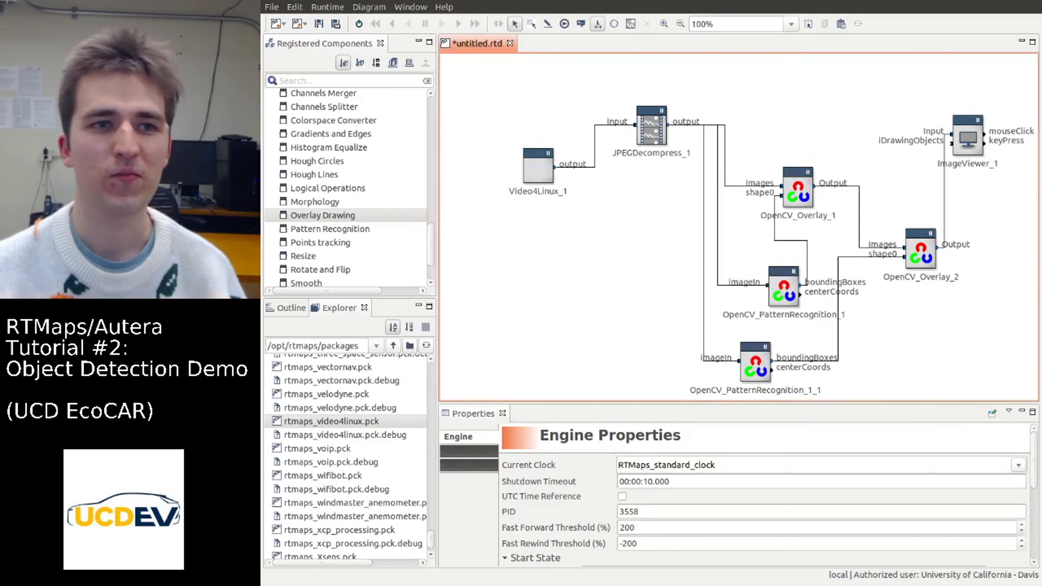